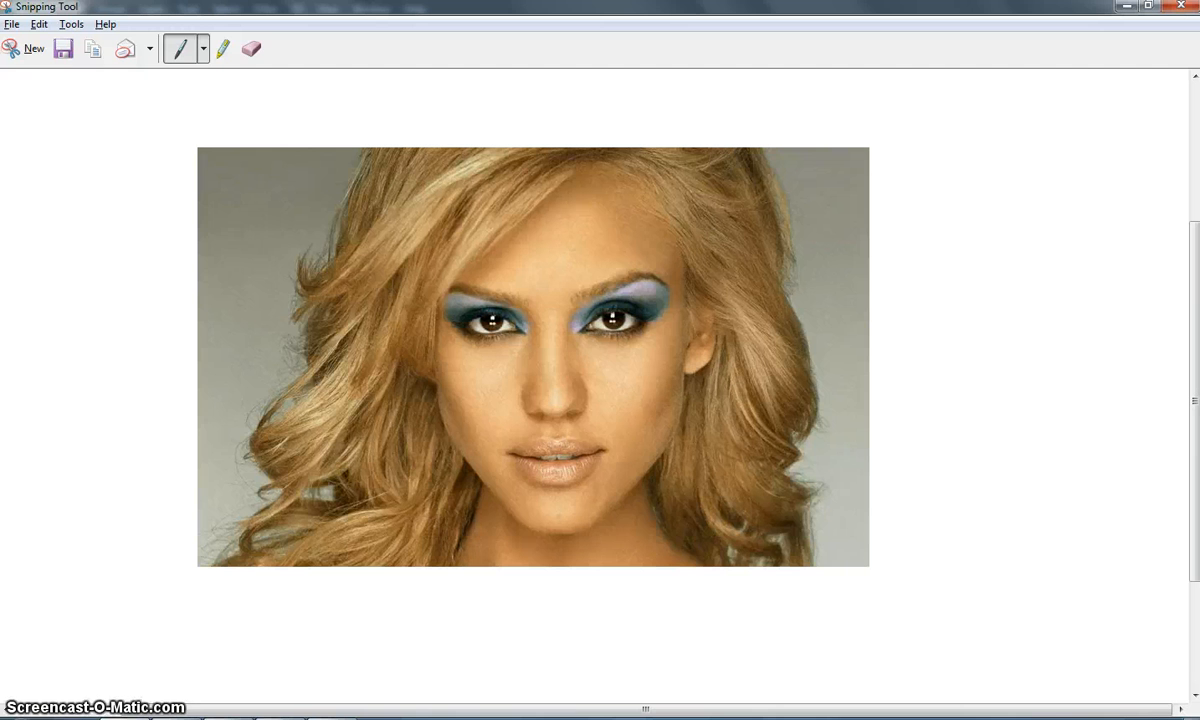
- Switch to Photoshop and add a new layer named Make Up above the Background of the portrait
{"action": "key", "text": "alt+Tab"}
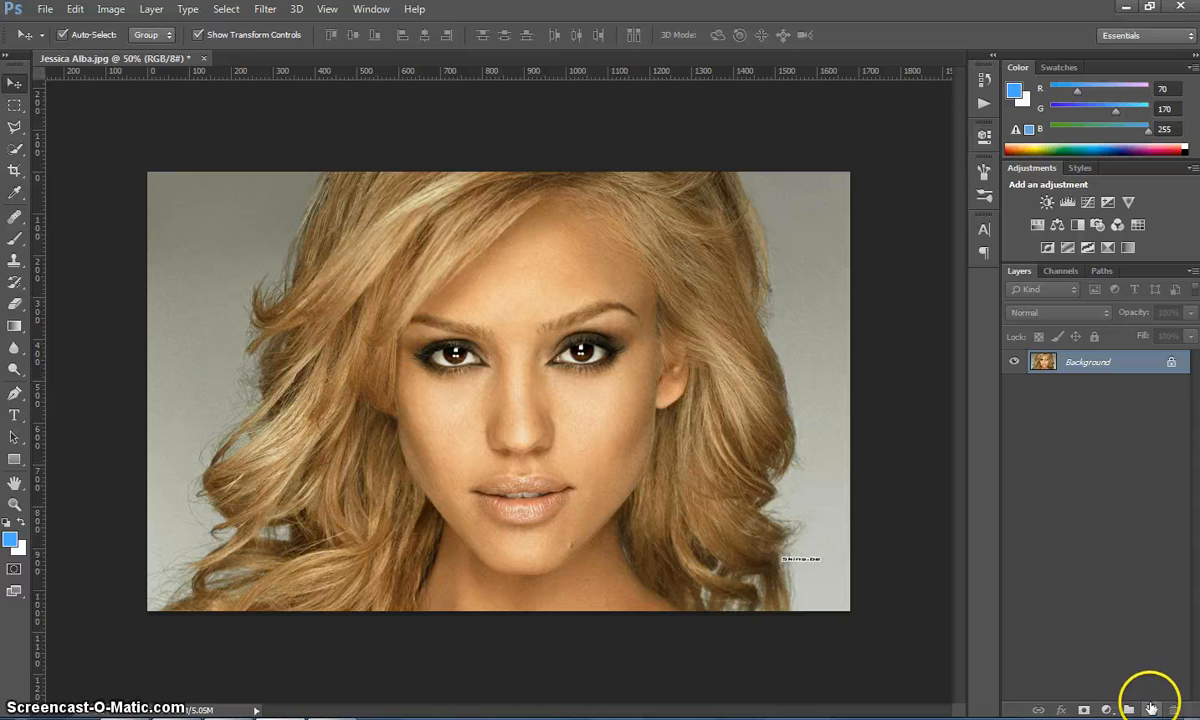
{"action": "left_click", "coordinate": [1152, 707]}
{"action": "double_click", "coordinate": [1077, 361]}
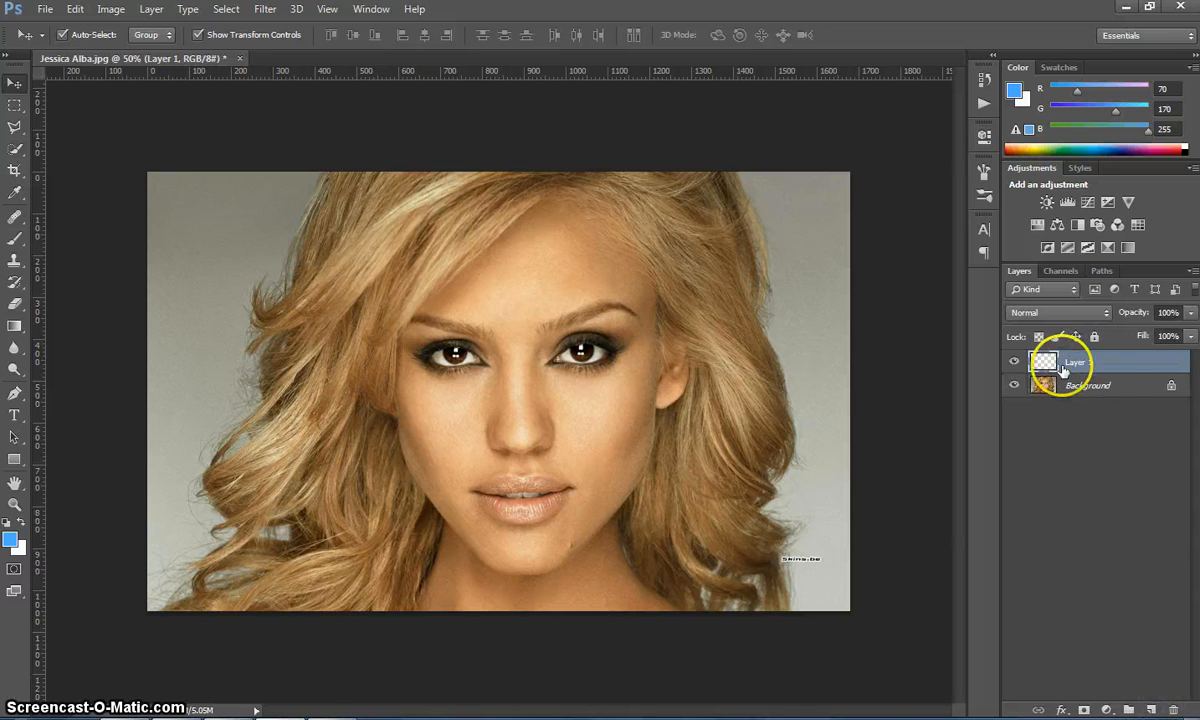
{"action": "type", "text": "Make Up"}
{"action": "left_click", "coordinate": [1125, 440]}
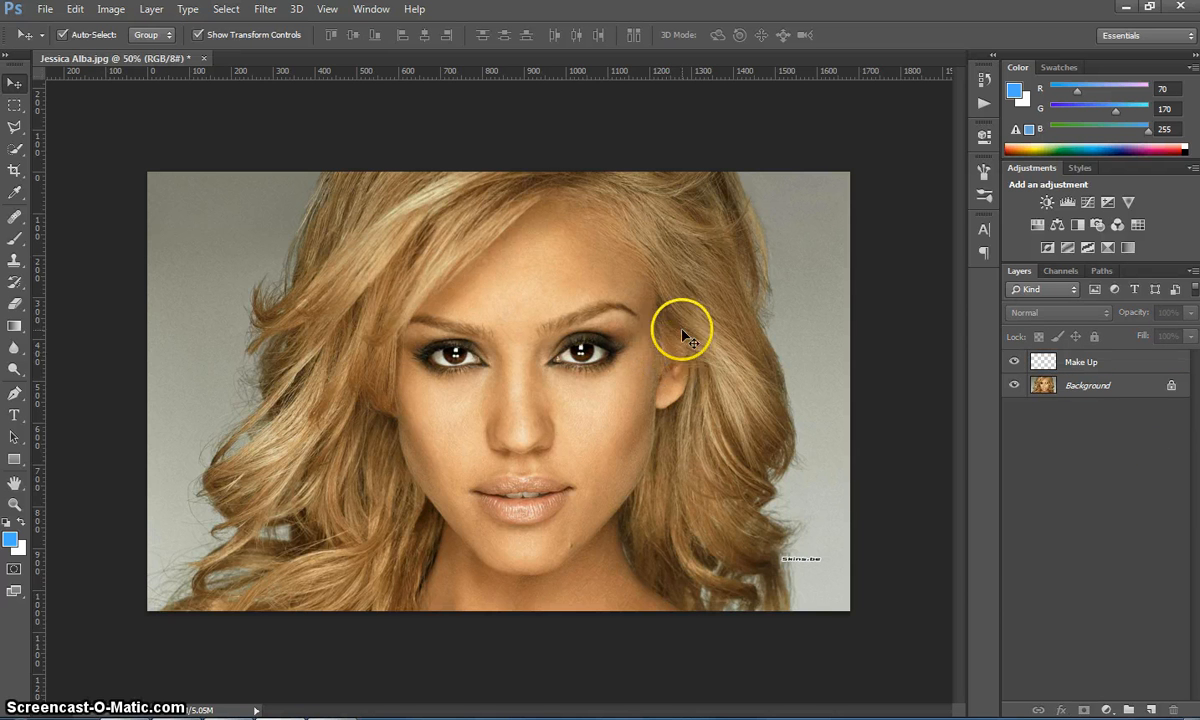
- Set the foreground colour to bright blue 2099ff for the Brush tool, with the eyes in close view
{"action": "key", "text": "ctrl+plus"}
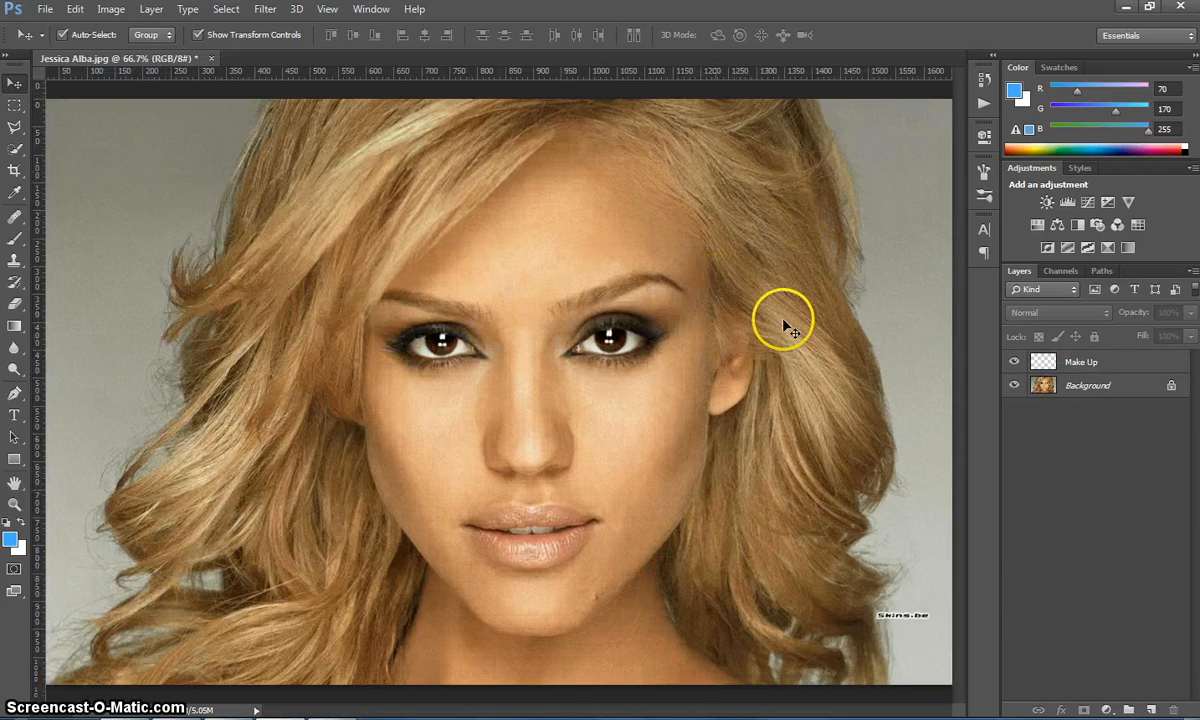
{"action": "key", "text": "ctrl+plus"}
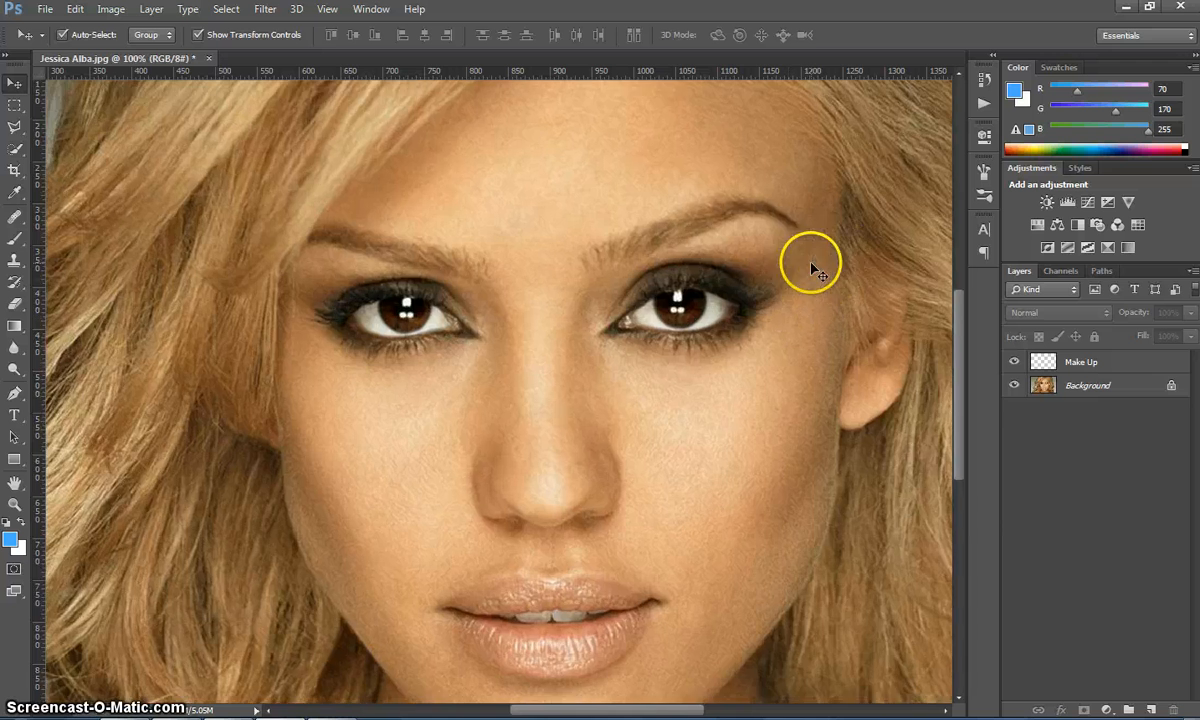
{"action": "key", "text": "ctrl+plus"}
{"action": "scroll", "coordinate": [760, 380], "scroll_direction": "up", "scroll_amount": 2}
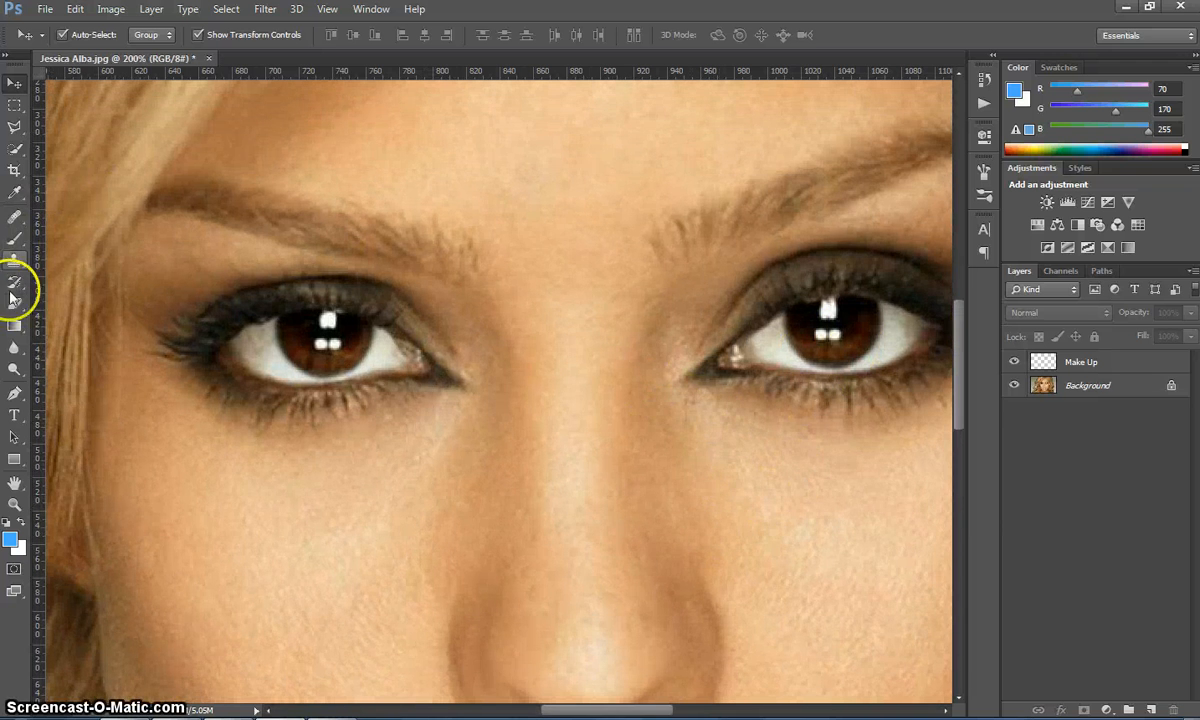
{"action": "left_click", "coordinate": [13, 239]}
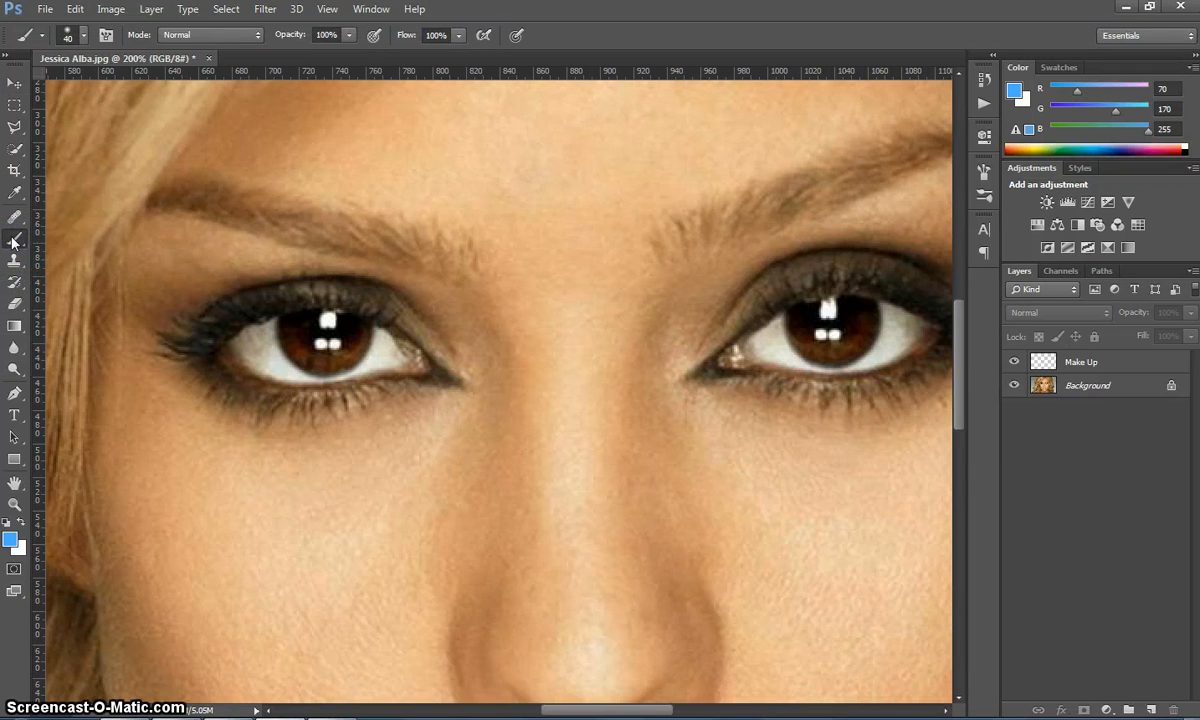
{"action": "left_click", "coordinate": [13, 535]}
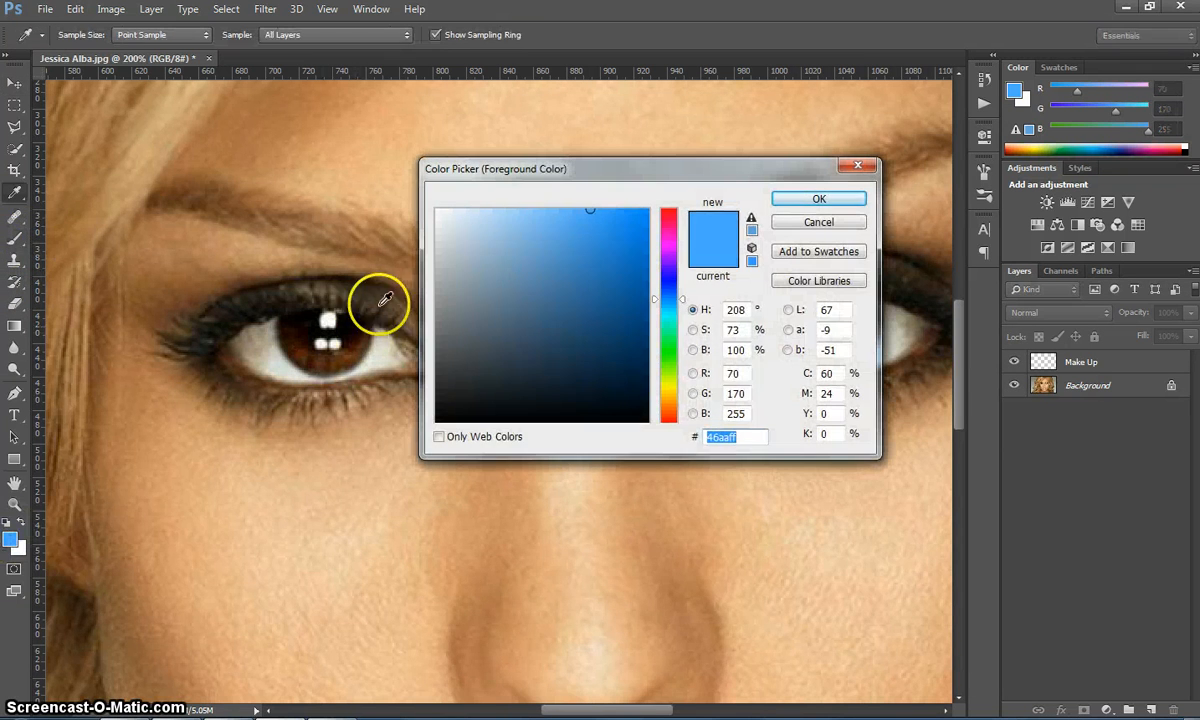
{"action": "mouse_move", "coordinate": [606, 238]}
{"action": "left_mouse_down"}
{"action": "mouse_move", "coordinate": [634, 209]}
{"action": "mouse_move", "coordinate": [605, 238]}
{"action": "mouse_move", "coordinate": [627, 198]}
{"action": "mouse_move", "coordinate": [616, 201]}
{"action": "mouse_move", "coordinate": [640, 203]}
{"action": "mouse_move", "coordinate": [622, 210]}
{"action": "left_mouse_up"}
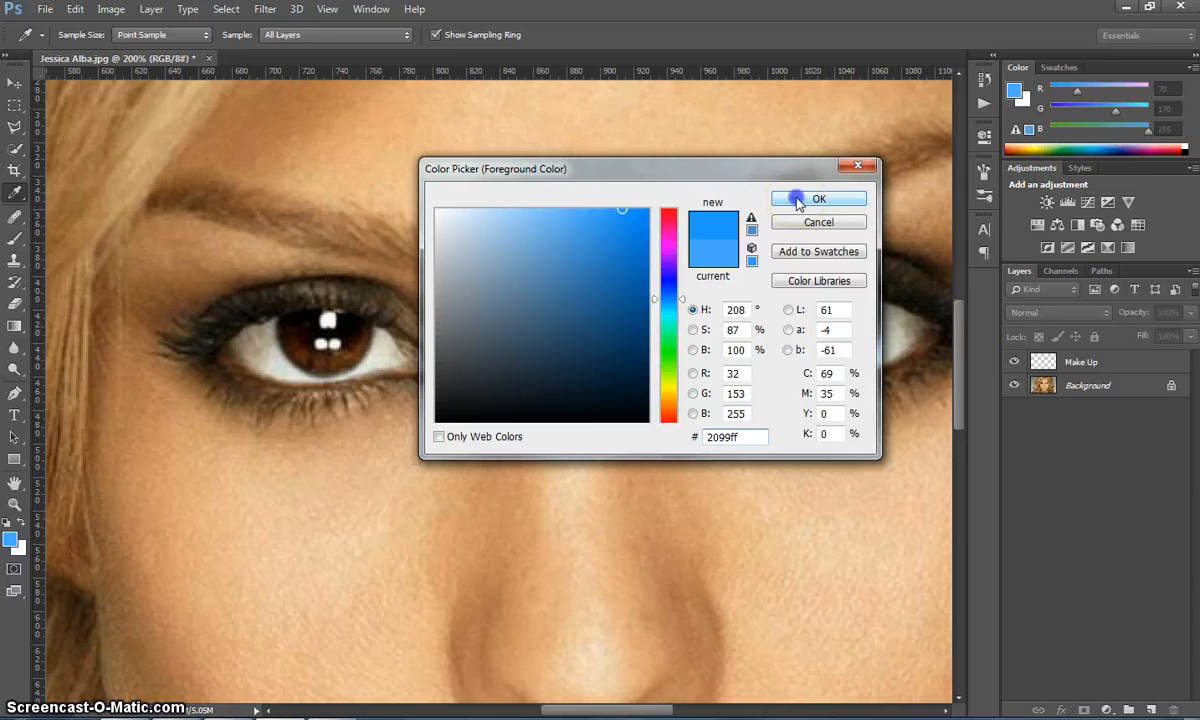
{"action": "left_click", "coordinate": [817, 200]}
{"action": "key", "text": "b"}
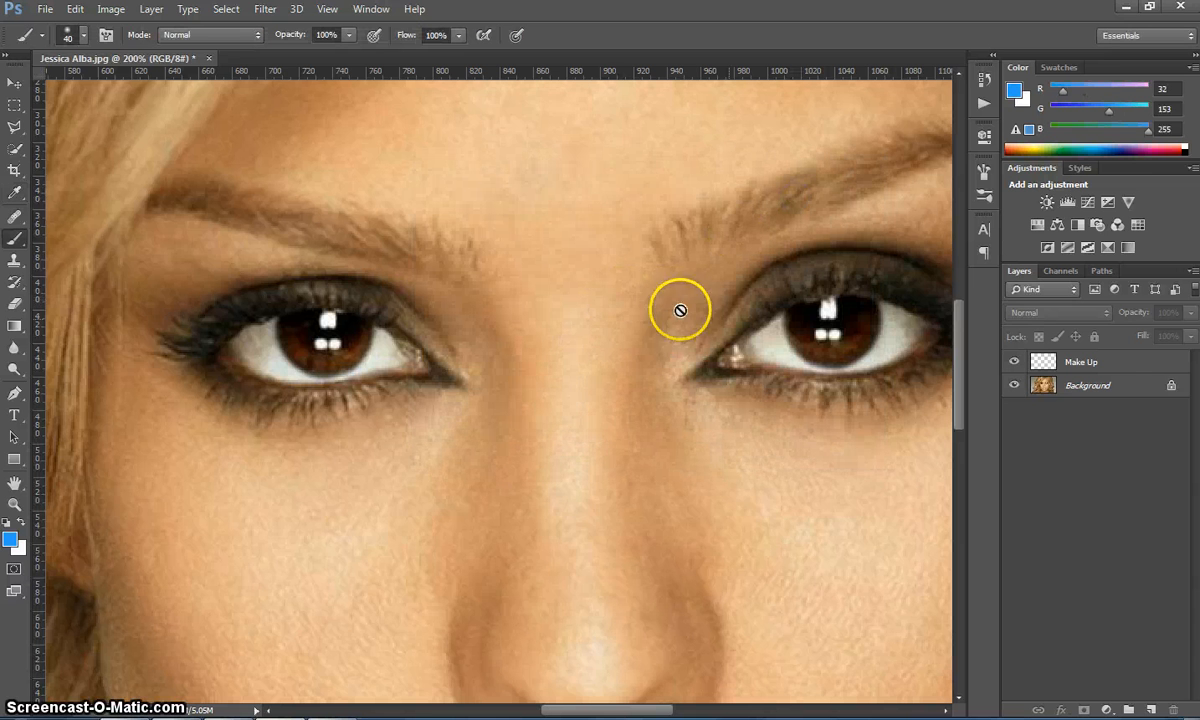
- On the Make Up layer, brush a blue band under the left-hand eyebrow to the inner eye corner, using 30 px and 20 px sizes
{"action": "left_click", "coordinate": [1106, 362]}
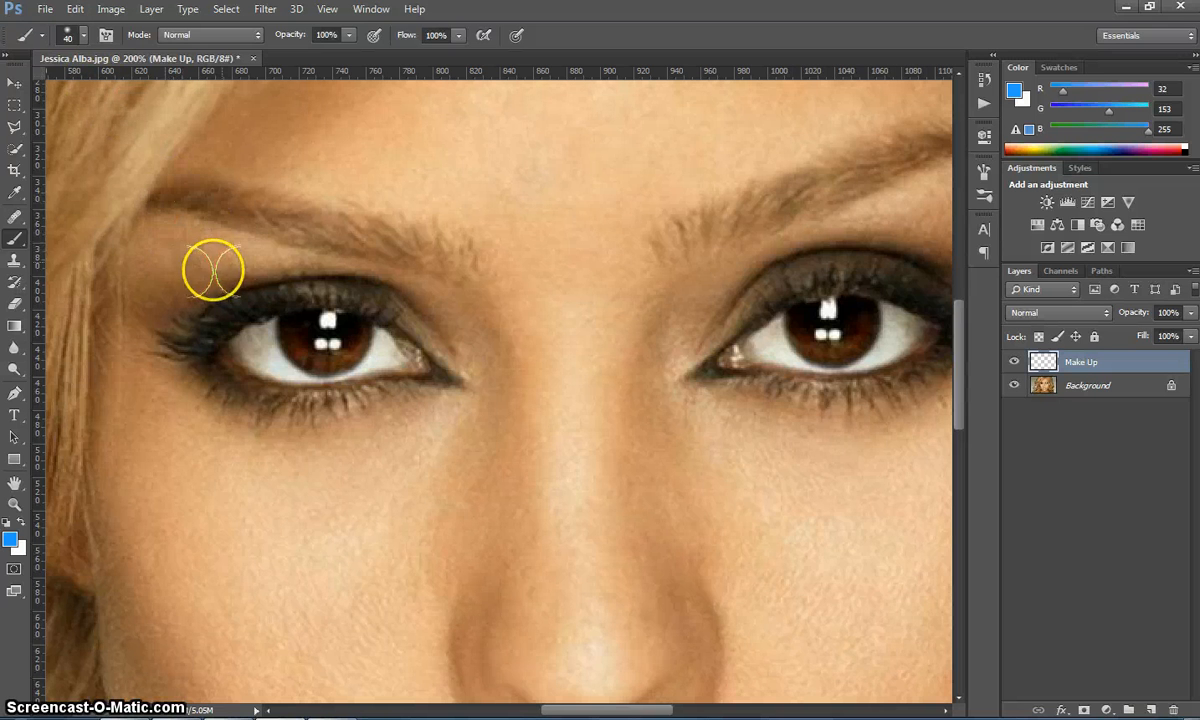
{"action": "key", "text": "bracketleft"}
{"action": "key", "text": "bracketleft"}
{"action": "key", "text": "bracketleft"}
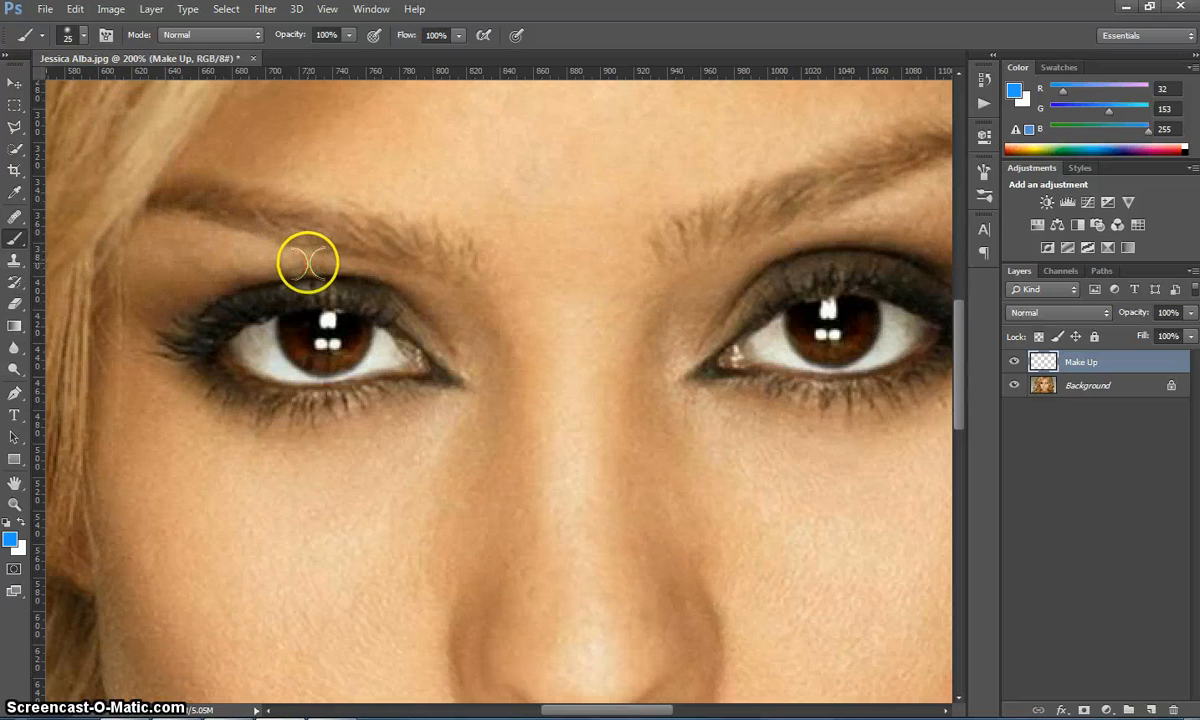
{"action": "key", "text": "bracketright"}
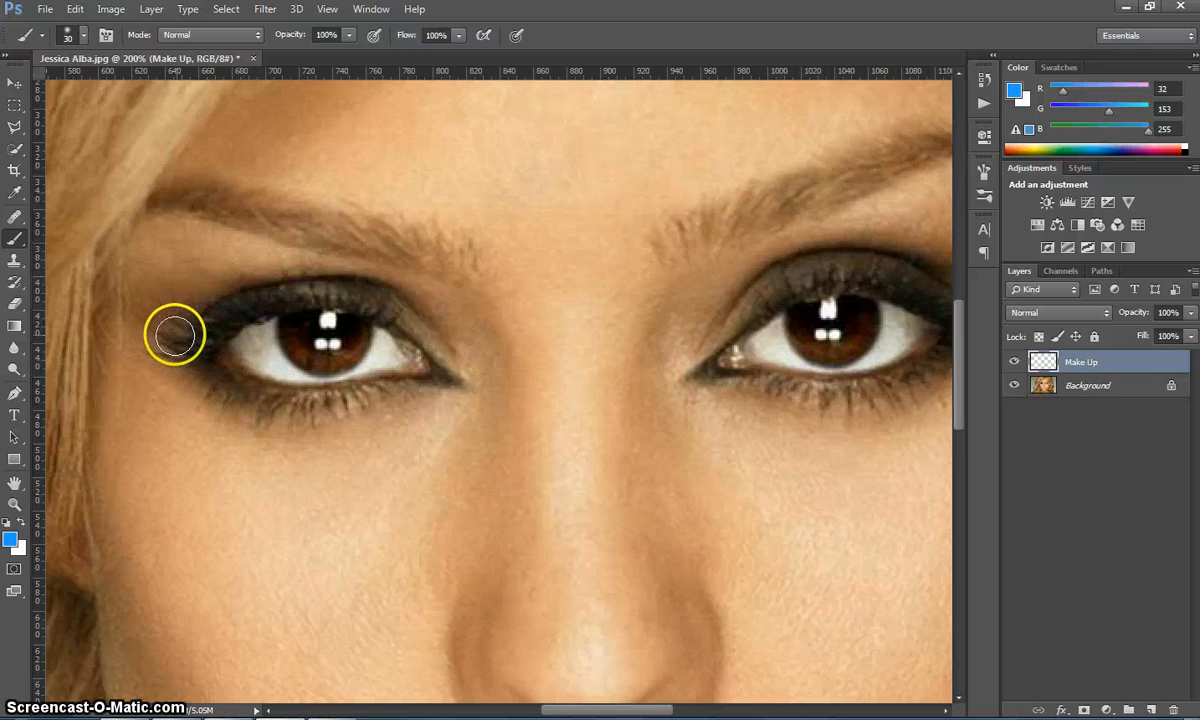
{"action": "left_click", "coordinate": [160, 237]}
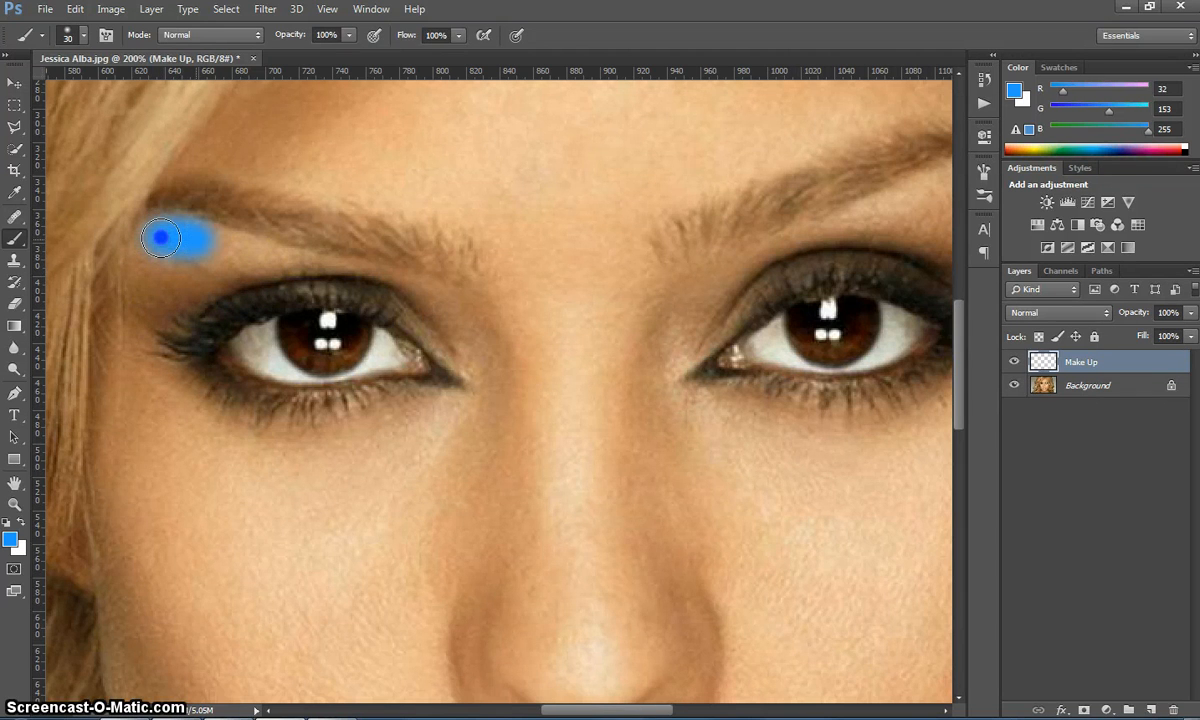
{"action": "left_click_drag", "start_coordinate": [161, 237], "coordinate": [422, 282]}
{"action": "key", "text": "bracketleft"}
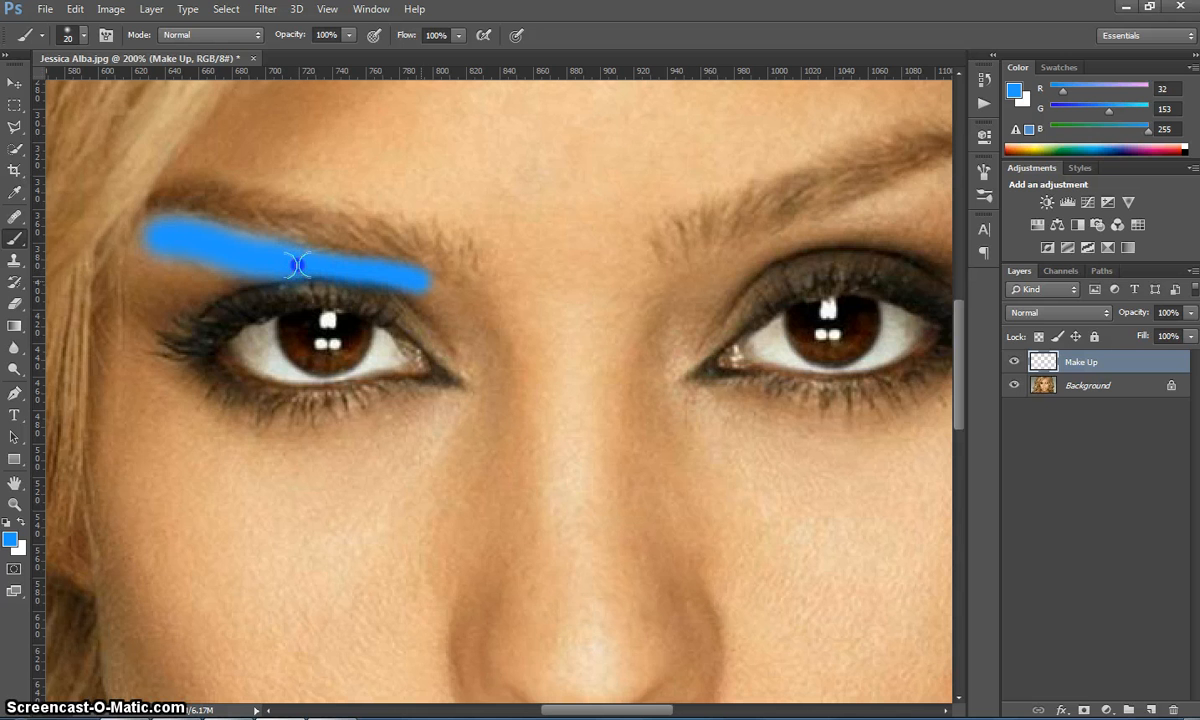
{"action": "left_click", "coordinate": [457, 298]}
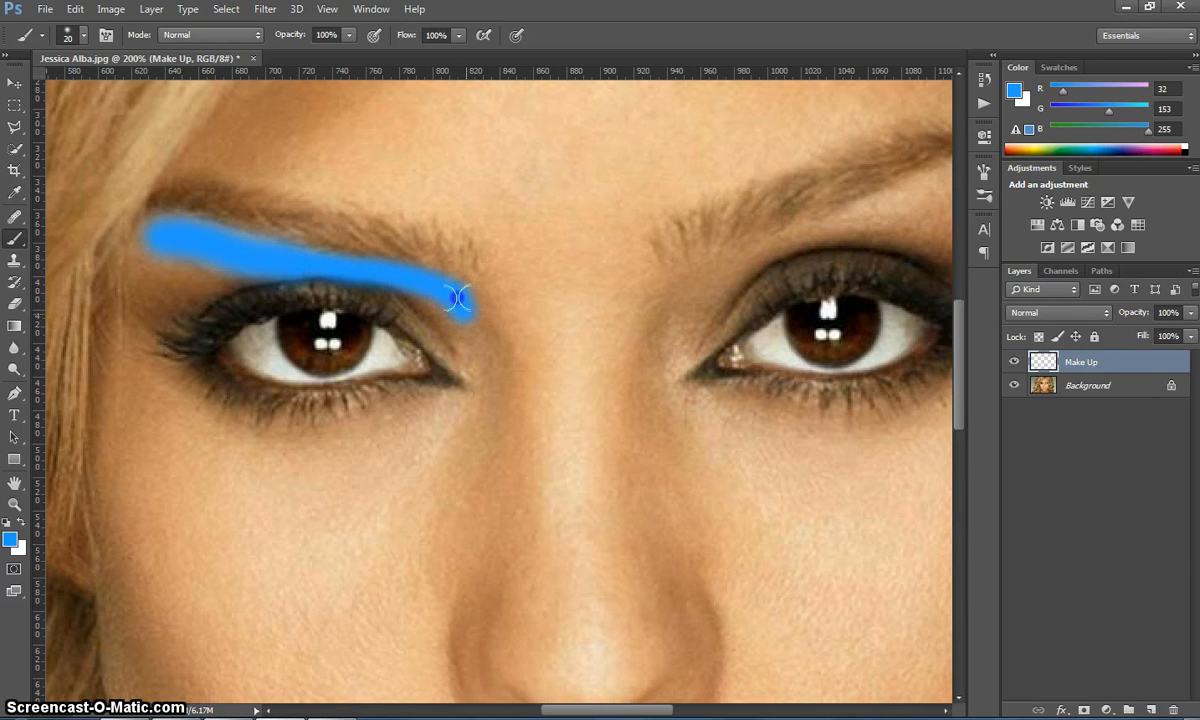
{"action": "left_click_drag", "start_coordinate": [478, 332], "coordinate": [482, 363]}
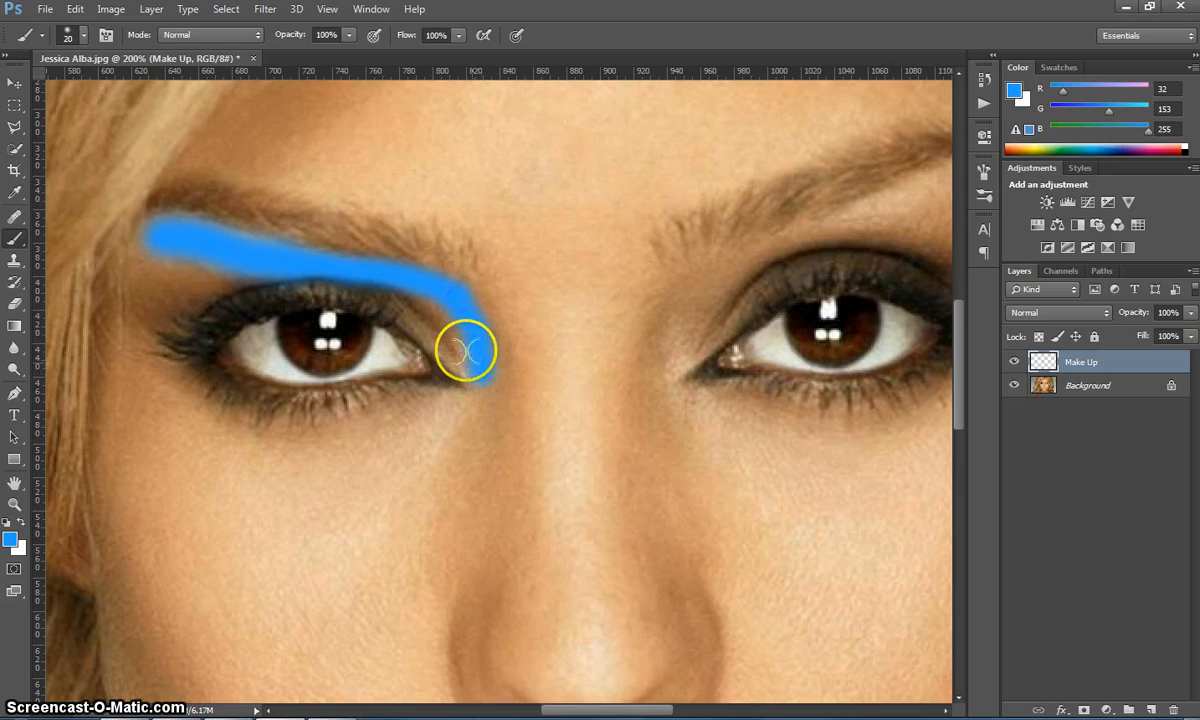
- Choose the soft round brush preset at 20 px with 0% hardness
{"action": "left_click", "coordinate": [83, 40]}
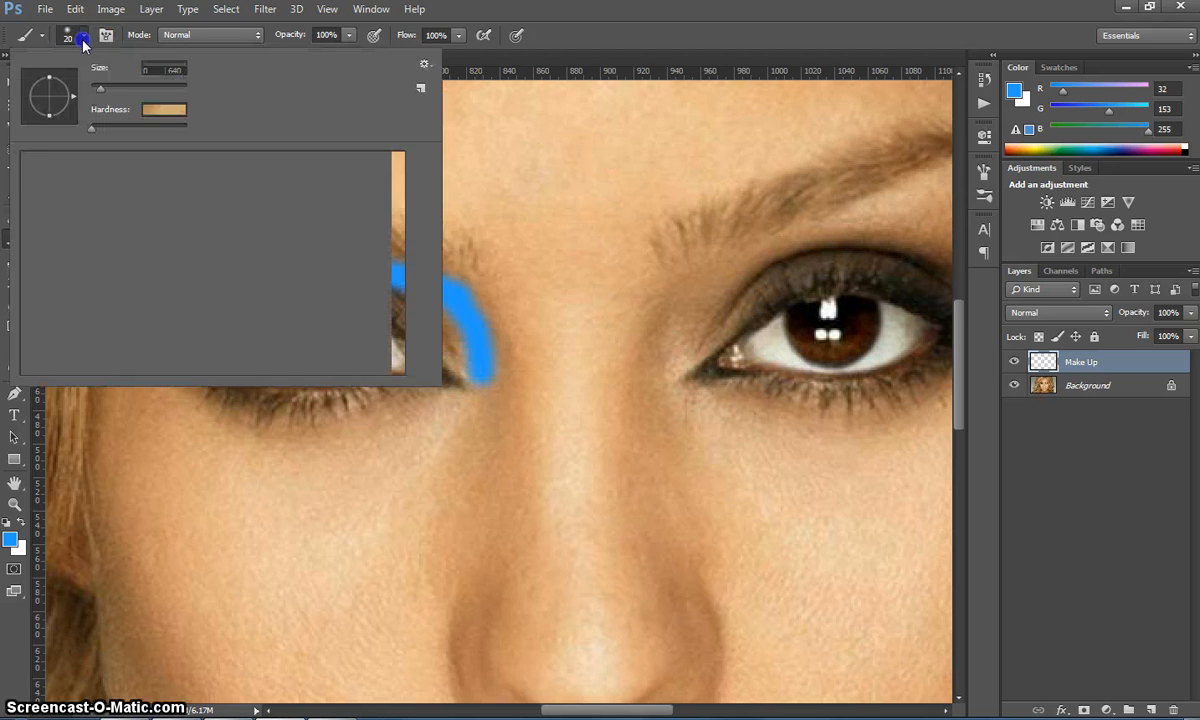
{"action": "left_click", "coordinate": [83, 36]}
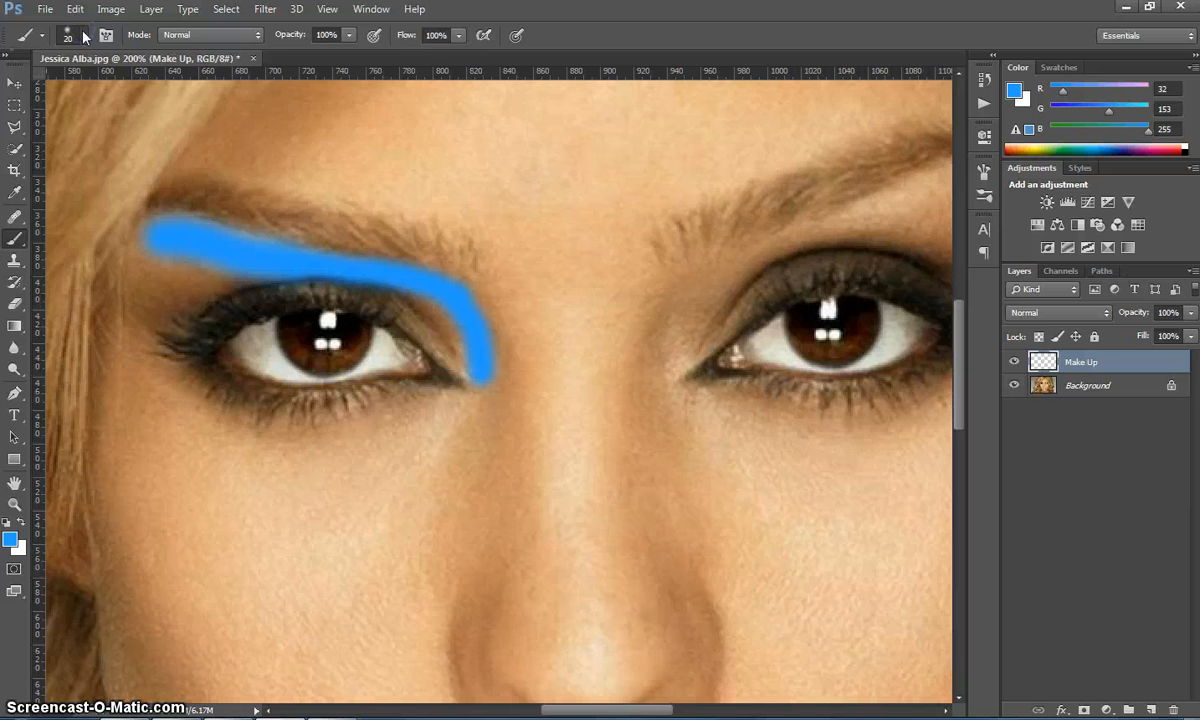
{"action": "left_click", "coordinate": [84, 37]}
{"action": "left_click", "coordinate": [35, 165]}
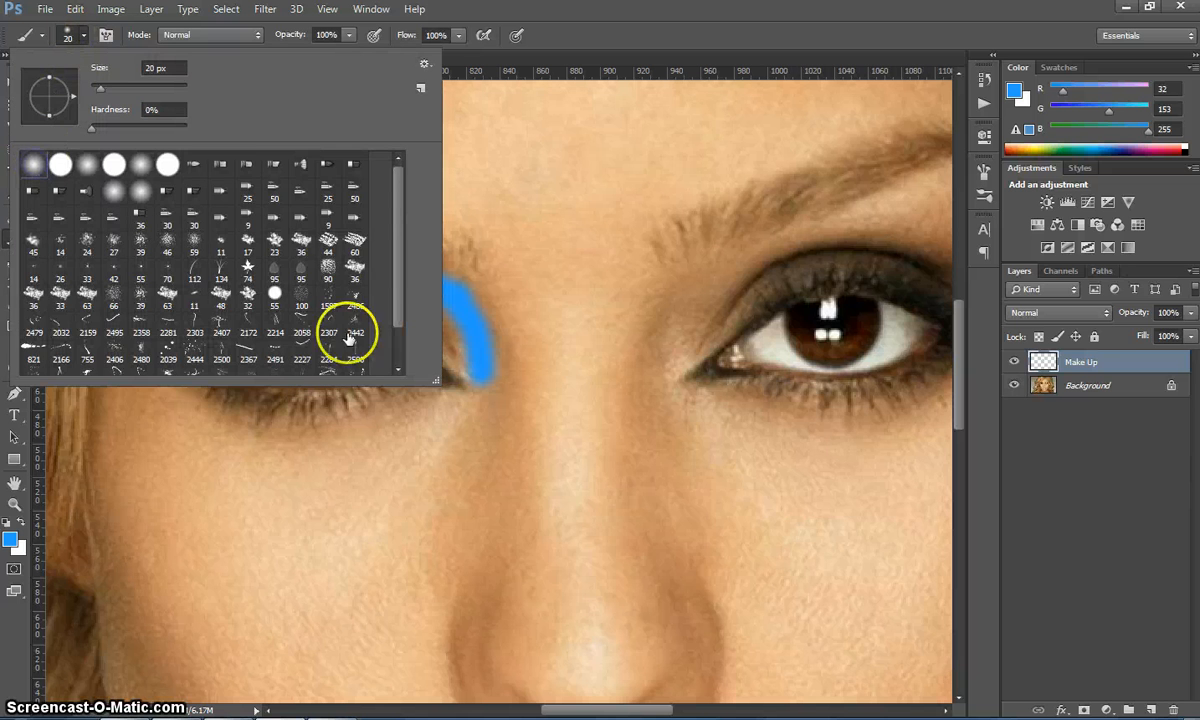
{"action": "left_click", "coordinate": [649, 16]}
- Fill the whole upper eyelid of the left-hand eye with blue, from the outer edge to the inner corner
{"action": "mouse_move", "coordinate": [256, 280]}
{"action": "left_mouse_down"}
{"action": "mouse_move", "coordinate": [185, 318]}
{"action": "mouse_move", "coordinate": [222, 268]}
{"action": "left_mouse_up"}
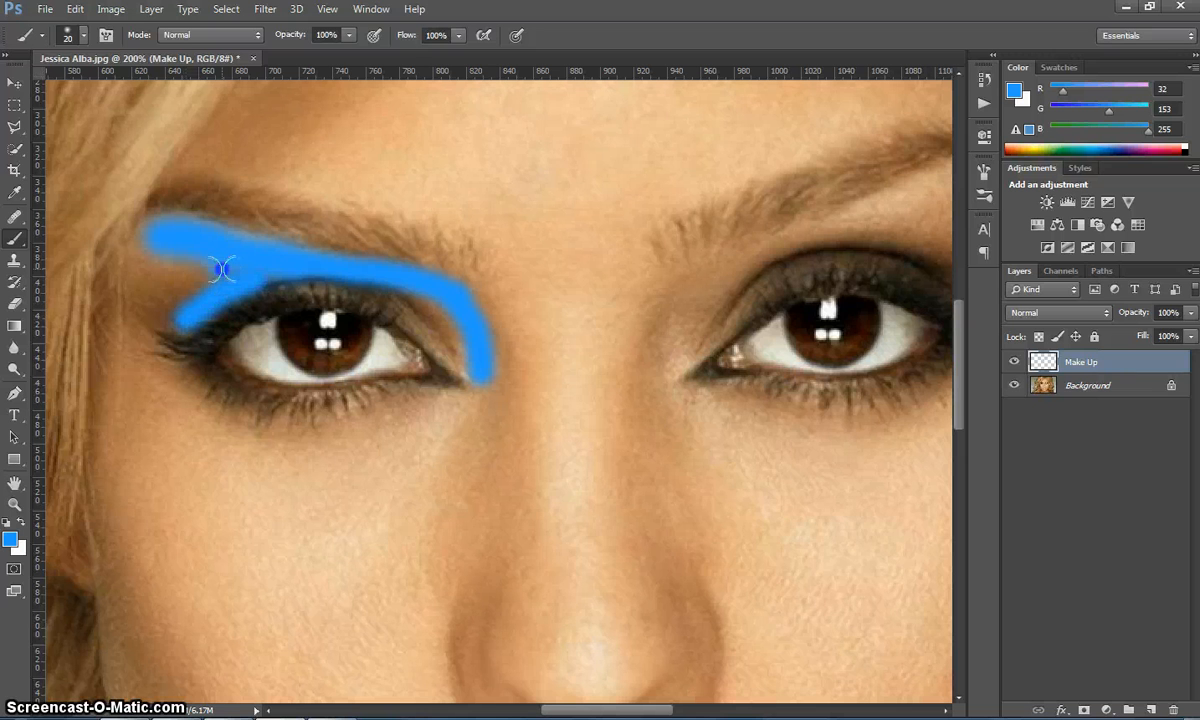
{"action": "mouse_move", "coordinate": [155, 240]}
{"action": "left_mouse_down"}
{"action": "mouse_move", "coordinate": [141, 275]}
{"action": "mouse_move", "coordinate": [148, 308]}
{"action": "mouse_move", "coordinate": [178, 345]}
{"action": "mouse_move", "coordinate": [160, 268]}
{"action": "left_mouse_up"}
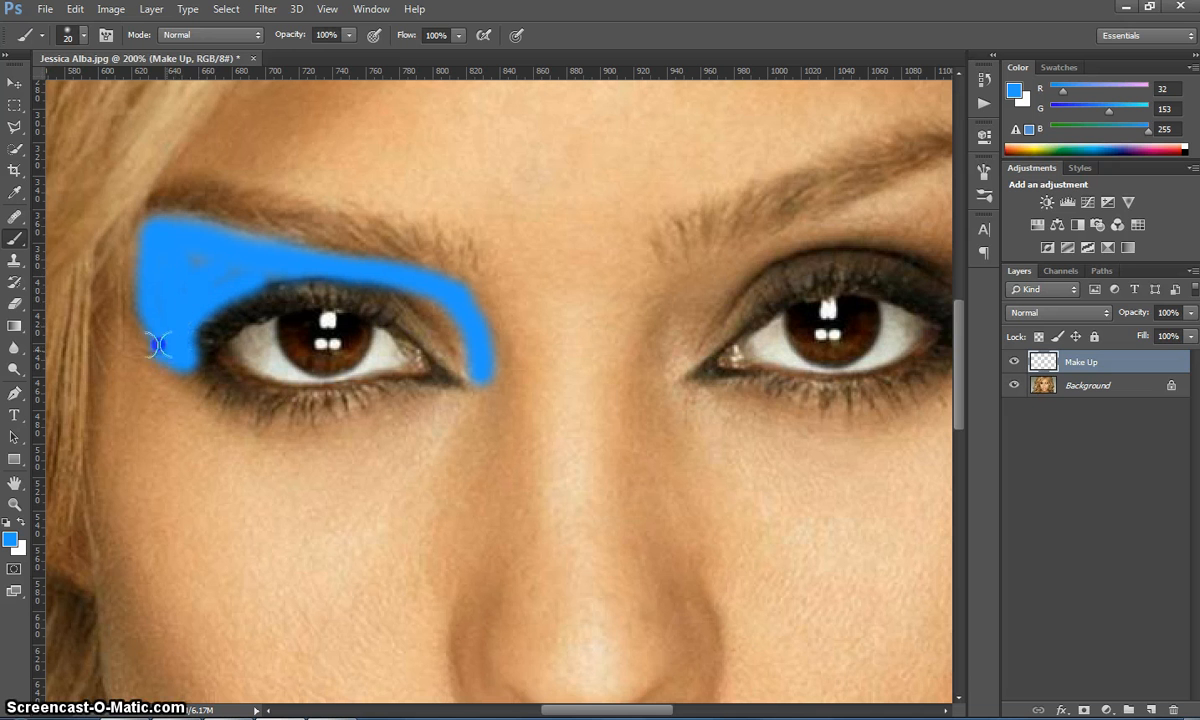
{"action": "mouse_move", "coordinate": [165, 330]}
{"action": "left_mouse_down"}
{"action": "mouse_move", "coordinate": [229, 298]}
{"action": "mouse_move", "coordinate": [189, 334]}
{"action": "mouse_move", "coordinate": [193, 352]}
{"action": "mouse_move", "coordinate": [278, 283]}
{"action": "mouse_move", "coordinate": [221, 277]}
{"action": "mouse_move", "coordinate": [250, 297]}
{"action": "mouse_move", "coordinate": [345, 275]}
{"action": "mouse_move", "coordinate": [415, 308]}
{"action": "left_mouse_up"}
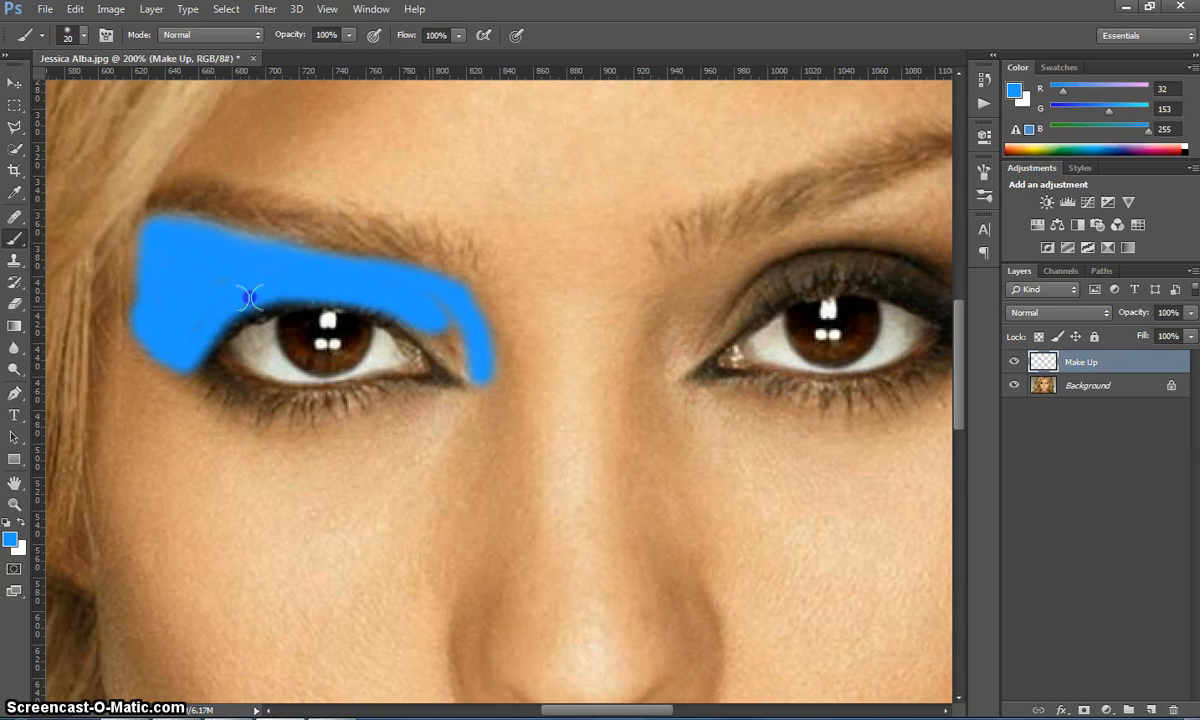
{"action": "mouse_move", "coordinate": [480, 370]}
{"action": "left_mouse_down"}
{"action": "mouse_move", "coordinate": [439, 342]}
{"action": "mouse_move", "coordinate": [466, 370]}
{"action": "left_mouse_up"}
{"action": "left_click", "coordinate": [467, 357]}
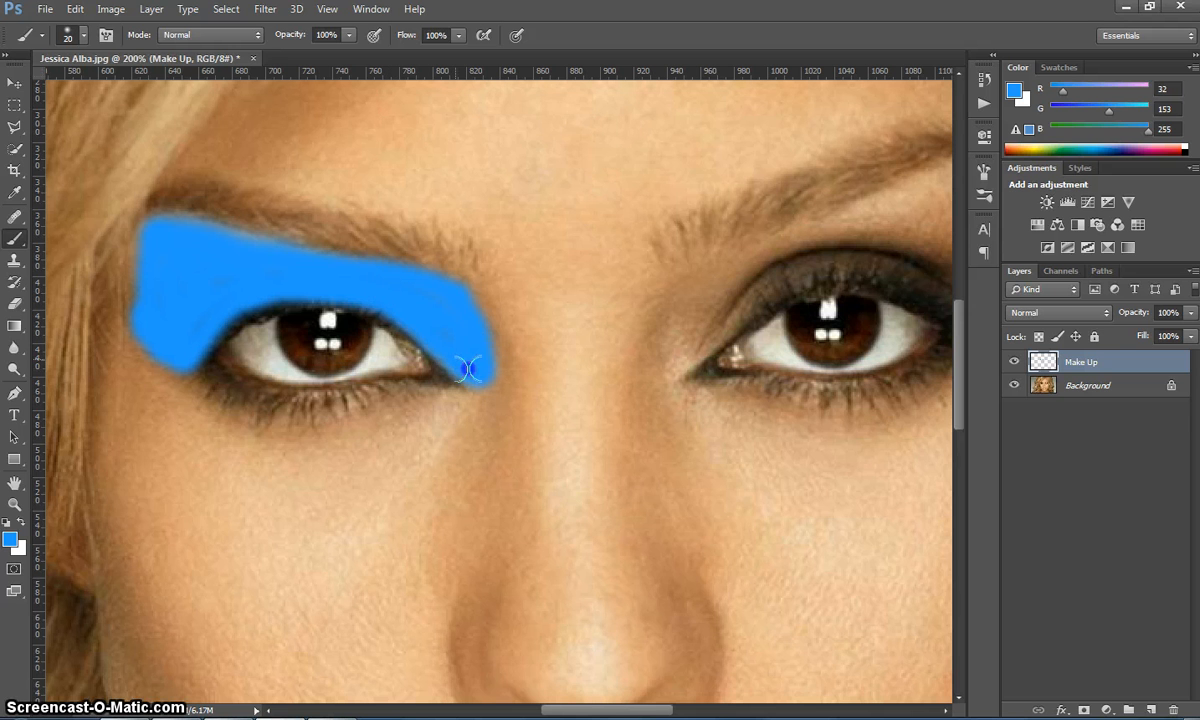
{"action": "left_click", "coordinate": [303, 276]}
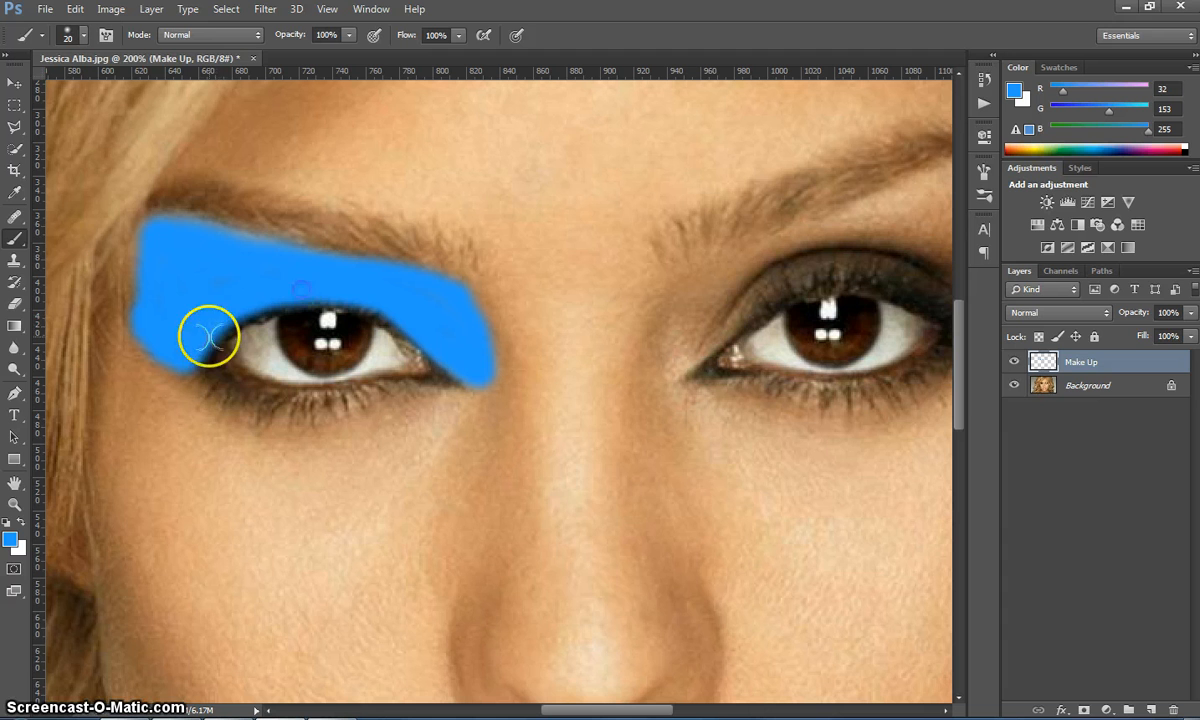
{"action": "left_click_drag", "start_coordinate": [144, 254], "coordinate": [148, 242]}
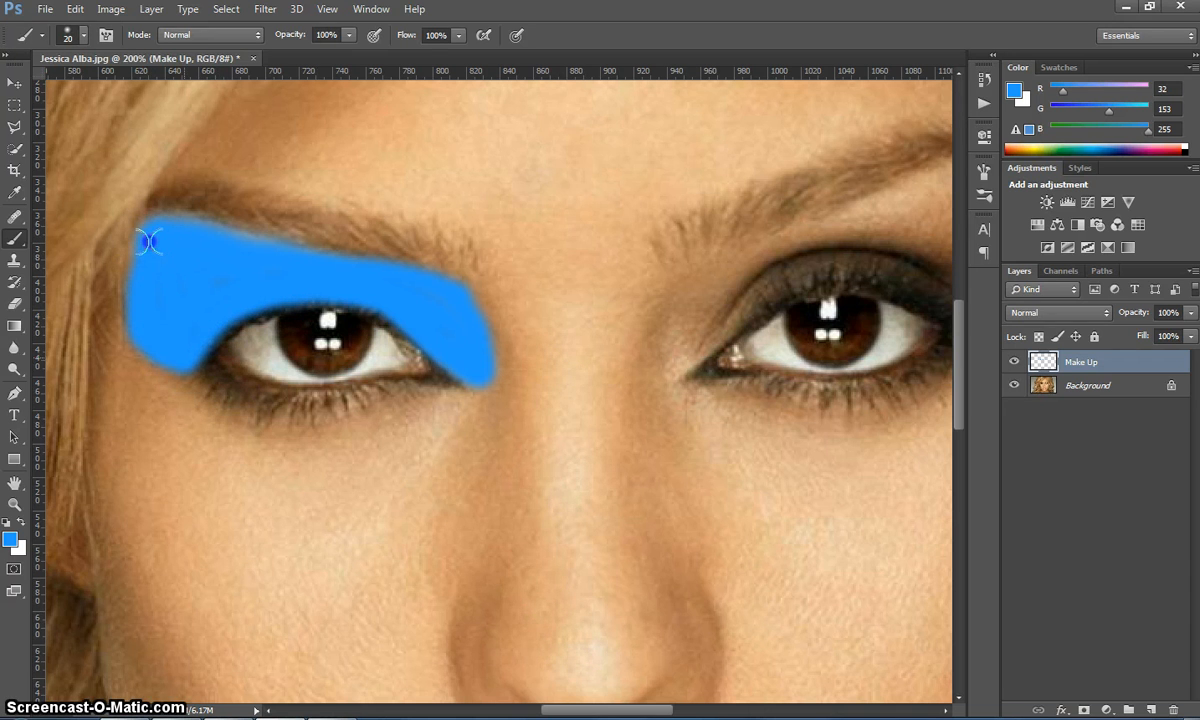
- Outline the right-hand eye's shadow area in blue, following the underside of the brow, the inner corner and the upper lash line
{"action": "left_click_drag", "start_coordinate": [563, 711], "coordinate": [622, 712]}
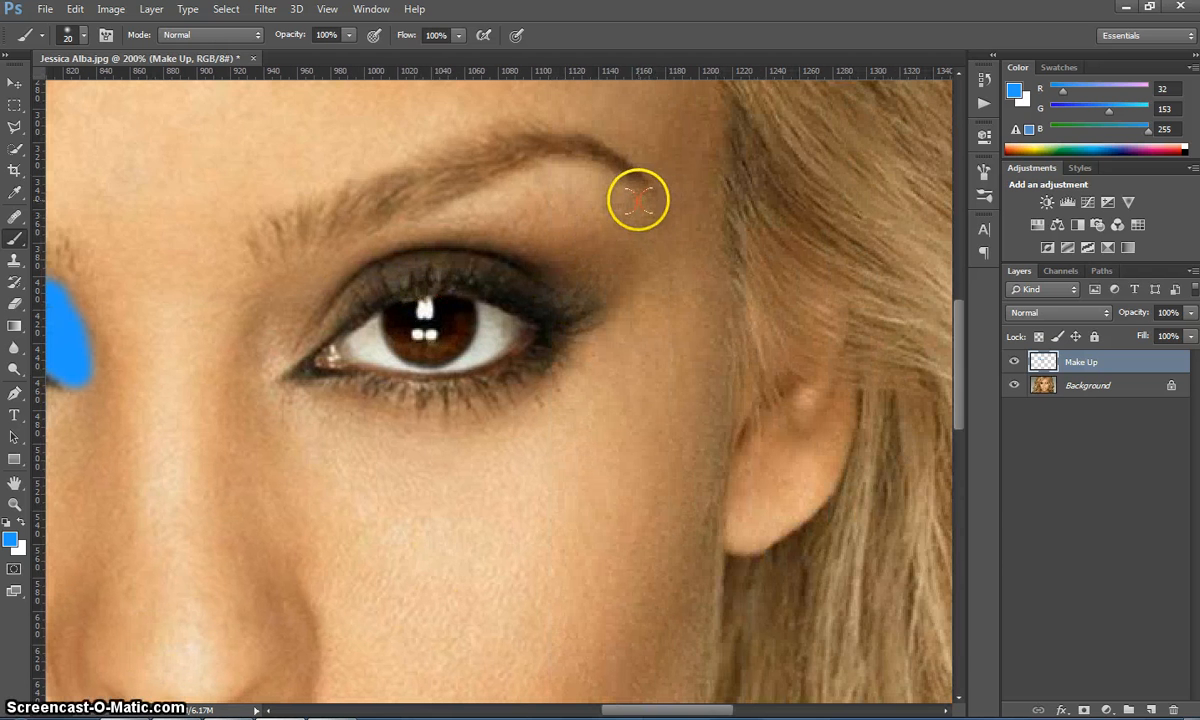
{"action": "left_click_drag", "start_coordinate": [638, 200], "coordinate": [636, 201]}
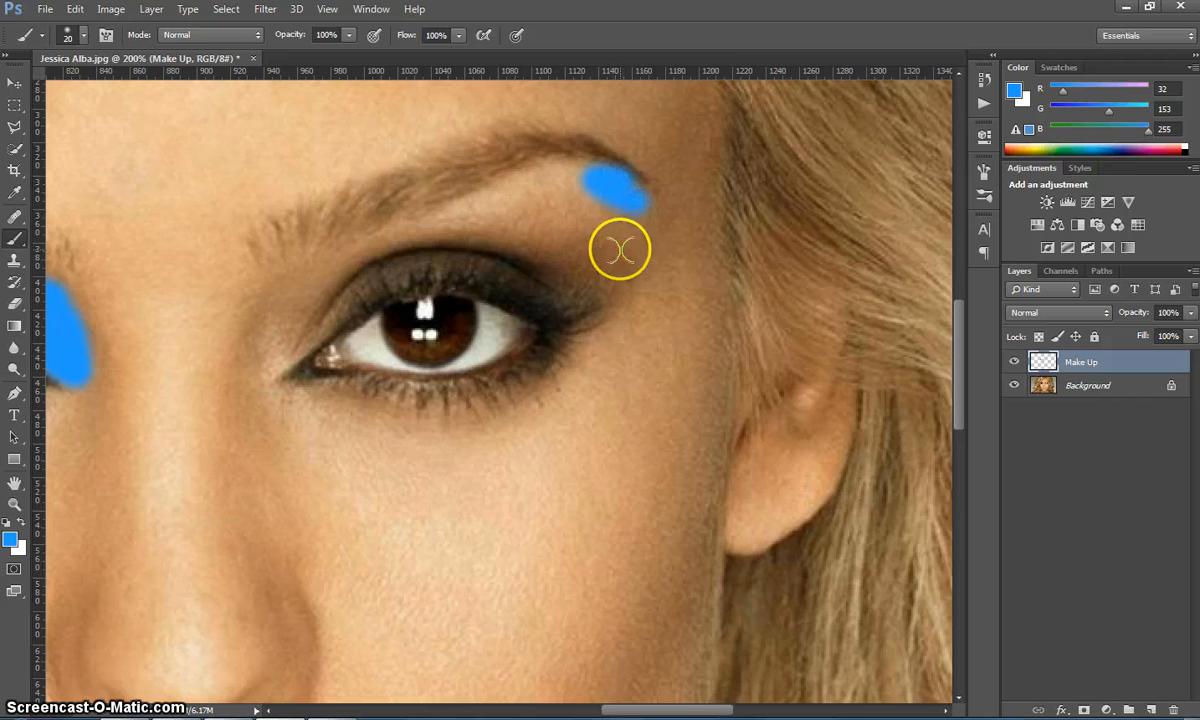
{"action": "key", "text": "ctrl+z"}
{"action": "mouse_move", "coordinate": [632, 199]}
{"action": "left_mouse_down"}
{"action": "mouse_move", "coordinate": [547, 168]}
{"action": "mouse_move", "coordinate": [512, 187]}
{"action": "mouse_move", "coordinate": [492, 200]}
{"action": "left_mouse_up"}
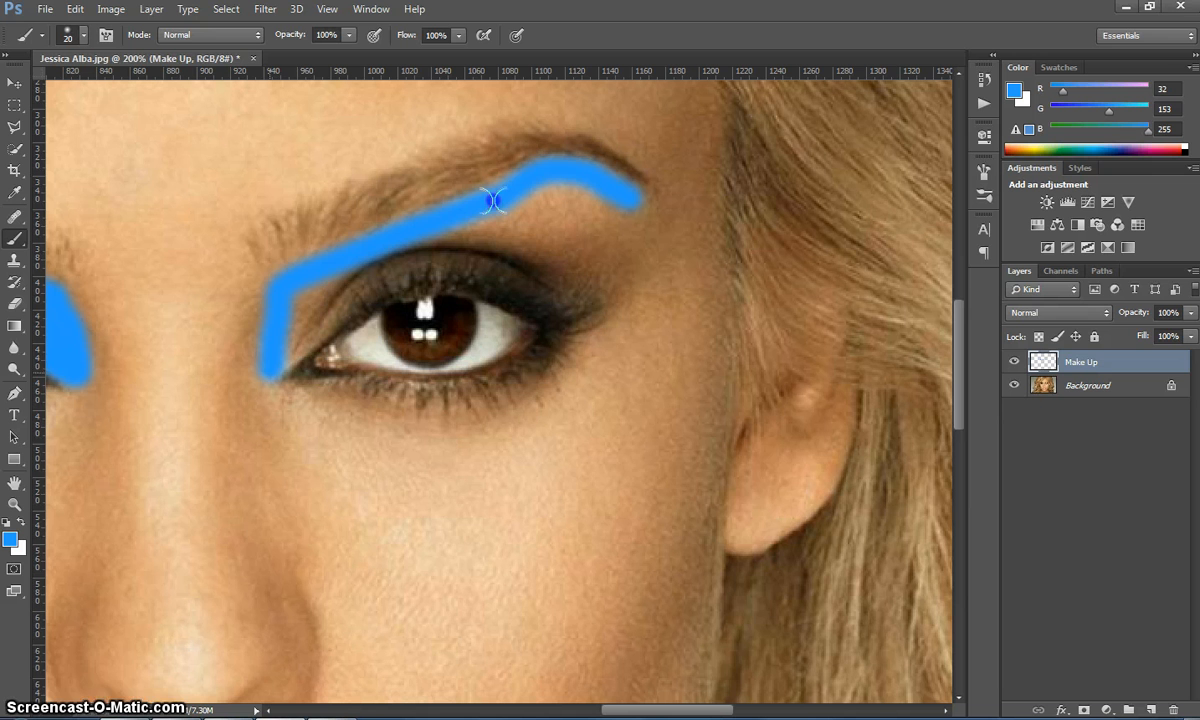
{"action": "mouse_move", "coordinate": [270, 366]}
{"action": "left_mouse_down"}
{"action": "mouse_move", "coordinate": [387, 267]}
{"action": "mouse_move", "coordinate": [416, 271]}
{"action": "mouse_move", "coordinate": [376, 285]}
{"action": "mouse_move", "coordinate": [452, 271]}
{"action": "mouse_move", "coordinate": [552, 315]}
{"action": "mouse_move", "coordinate": [616, 273]}
{"action": "mouse_move", "coordinate": [648, 198]}
{"action": "mouse_move", "coordinate": [571, 196]}
{"action": "mouse_move", "coordinate": [607, 222]}
{"action": "mouse_move", "coordinate": [571, 257]}
{"action": "mouse_move", "coordinate": [470, 234]}
{"action": "mouse_move", "coordinate": [564, 214]}
{"action": "left_mouse_up"}
- Fill the inside of the right-hand eye's outlined shadow area with solid blue, using brush sizes of 50, 40 and 30 px
{"action": "key", "text": "bracketright"}
{"action": "key", "text": "bracketright"}
{"action": "key", "text": "bracketright"}
{"action": "key", "text": "bracketright"}
{"action": "key", "text": "bracketleft"}
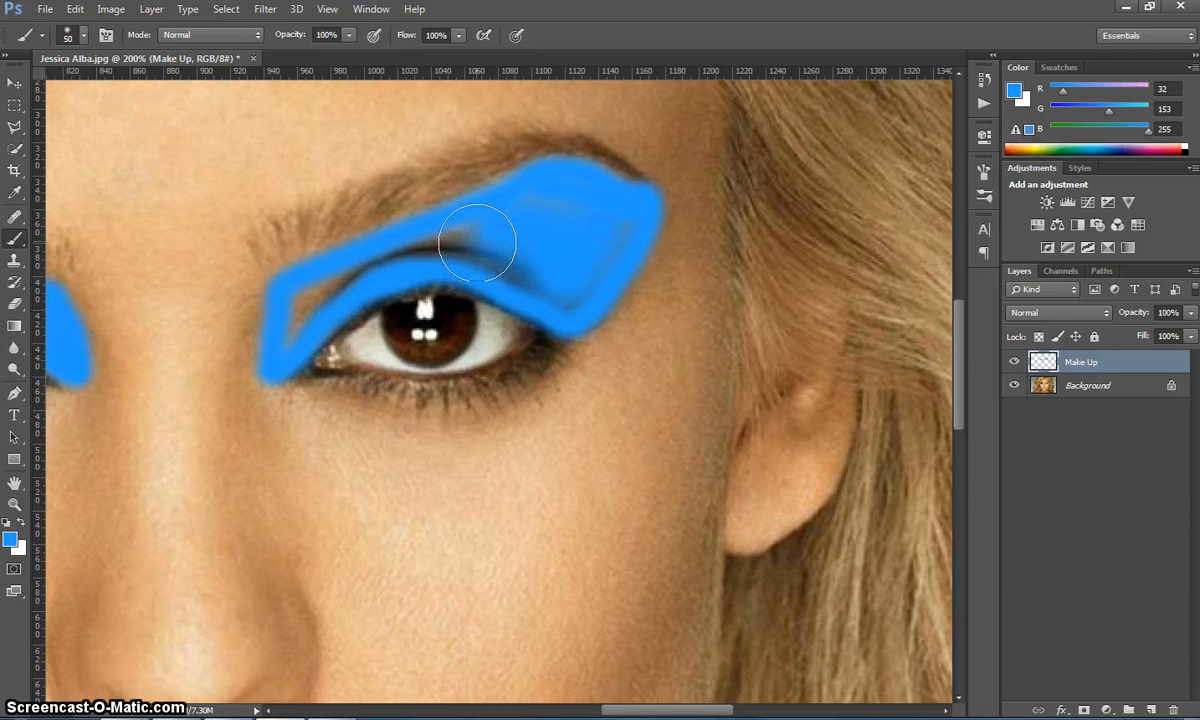
{"action": "key", "text": "bracketleft"}
{"action": "left_click_drag", "start_coordinate": [477, 242], "coordinate": [450, 246]}
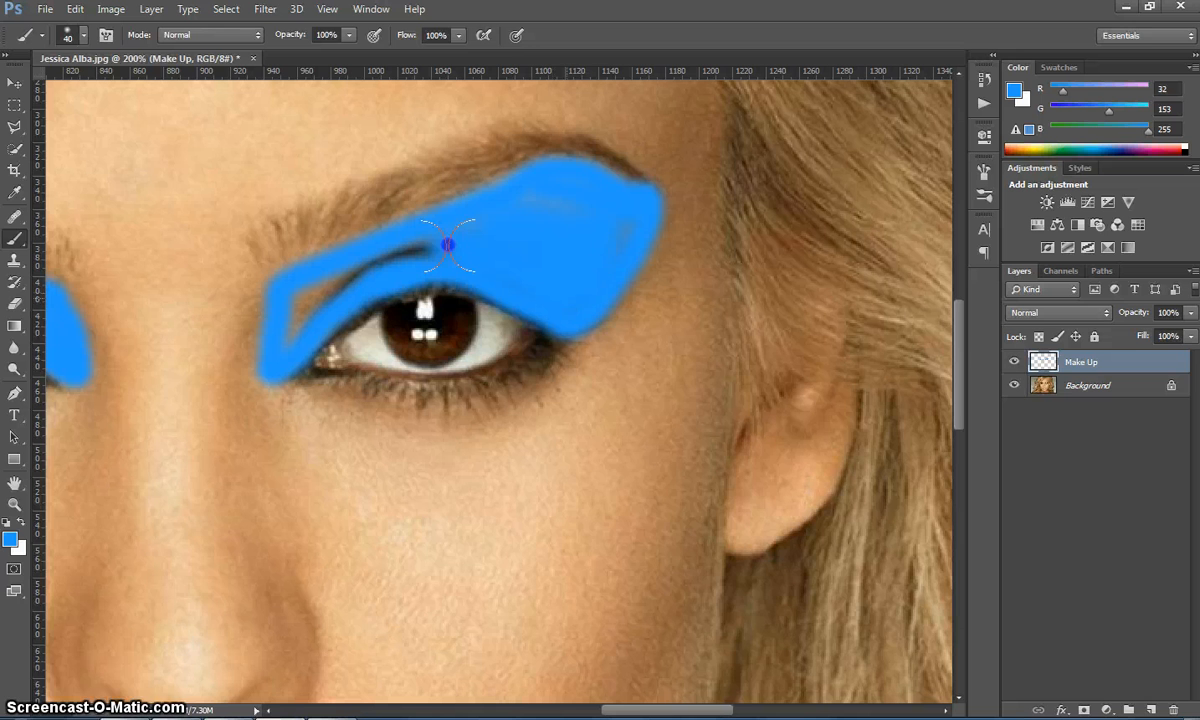
{"action": "left_click_drag", "start_coordinate": [447, 244], "coordinate": [290, 288]}
{"action": "key", "text": "bracketleft"}
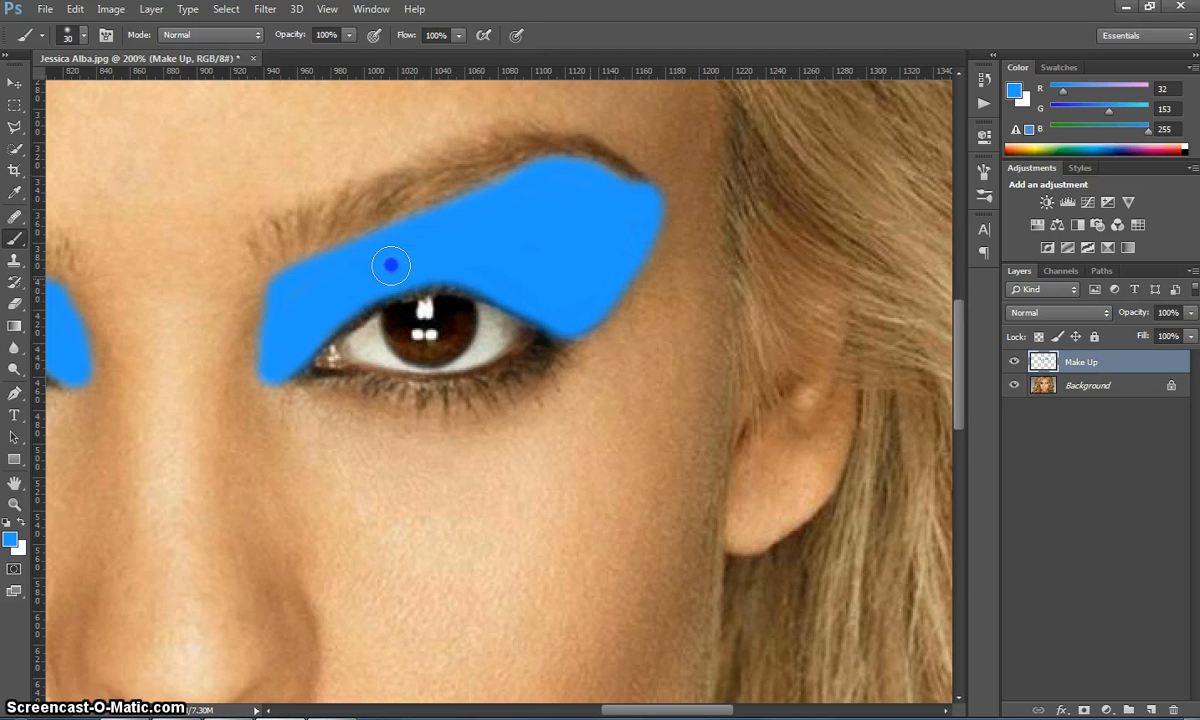
{"action": "mouse_move", "coordinate": [391, 265]}
{"action": "left_mouse_down"}
{"action": "mouse_move", "coordinate": [549, 241]}
{"action": "mouse_move", "coordinate": [589, 282]}
{"action": "left_mouse_up"}
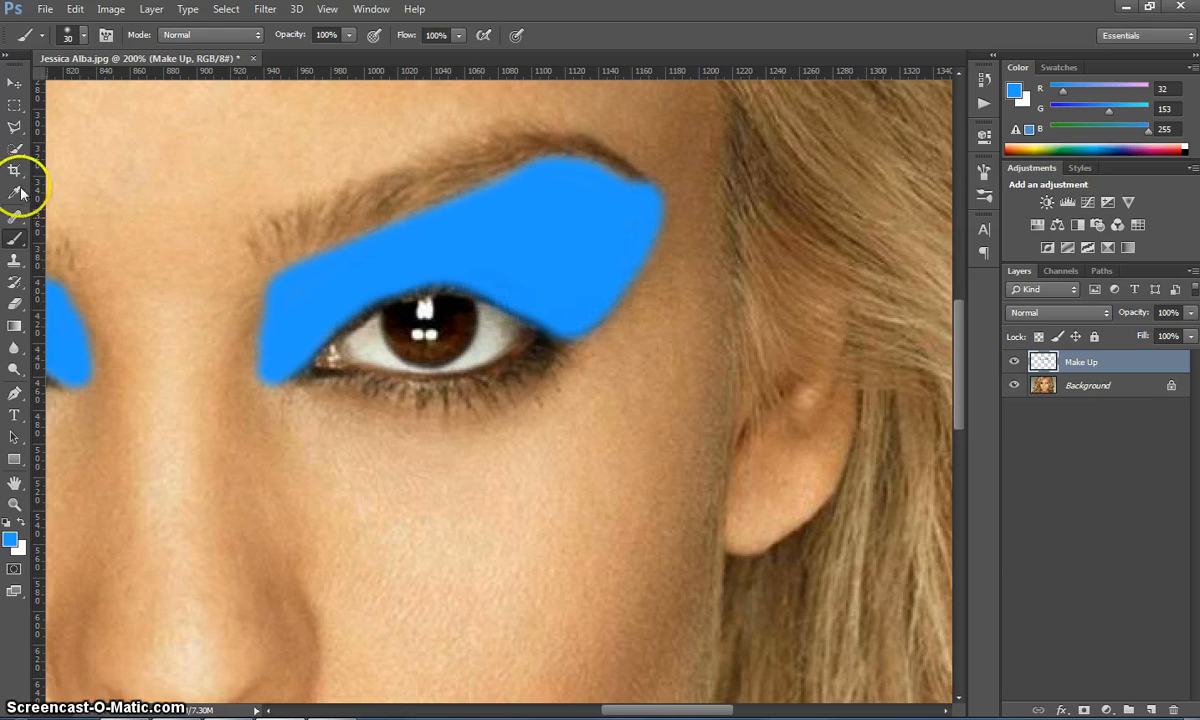
- Clean up the blue edge near the right-hand eye's inner corner with a 15 px Eraser at 25% flow
{"action": "left_click", "coordinate": [14, 303]}
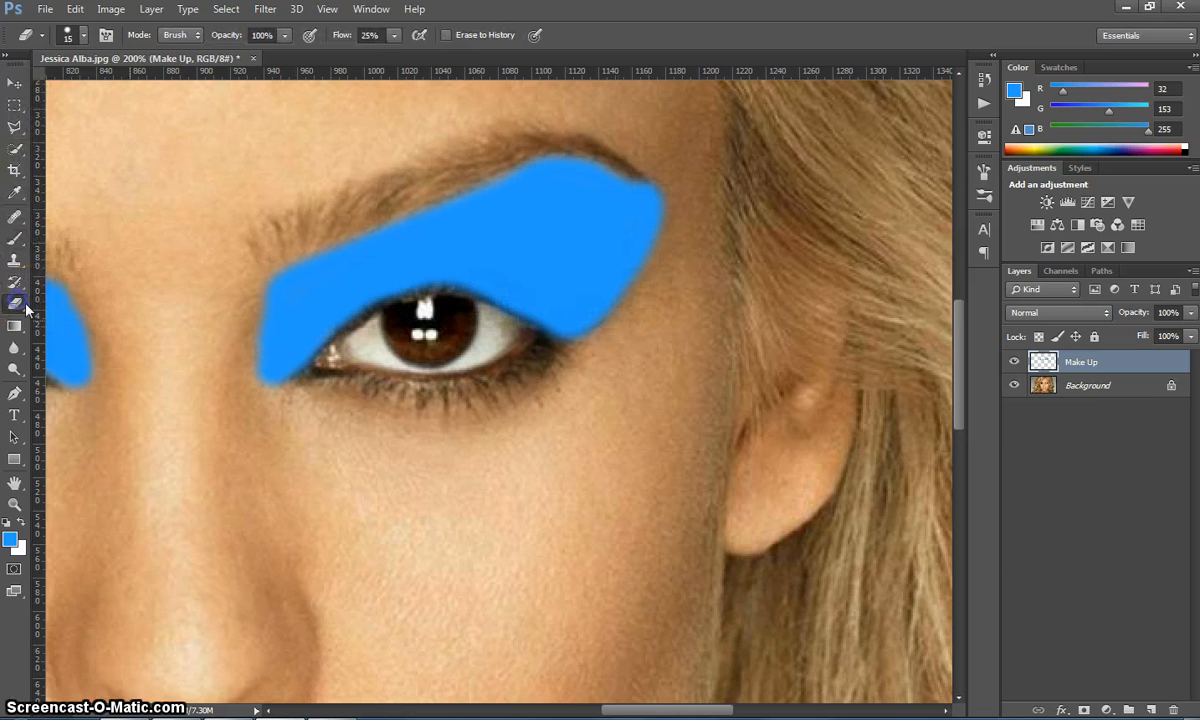
{"action": "left_click_drag", "start_coordinate": [318, 345], "coordinate": [341, 345]}
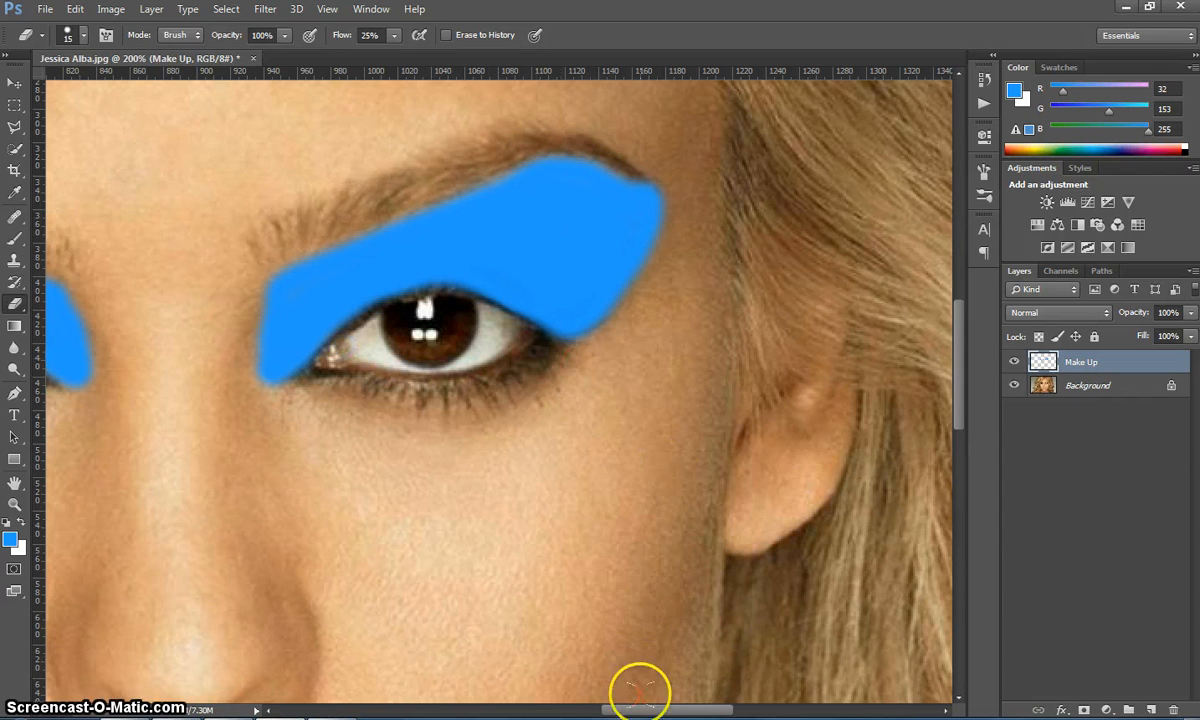
- Soften the blue shadow's edges around the left-hand eye with a 15 px Eraser at 15% opacity and 25% flow
{"action": "left_click_drag", "start_coordinate": [642, 710], "coordinate": [585, 713]}
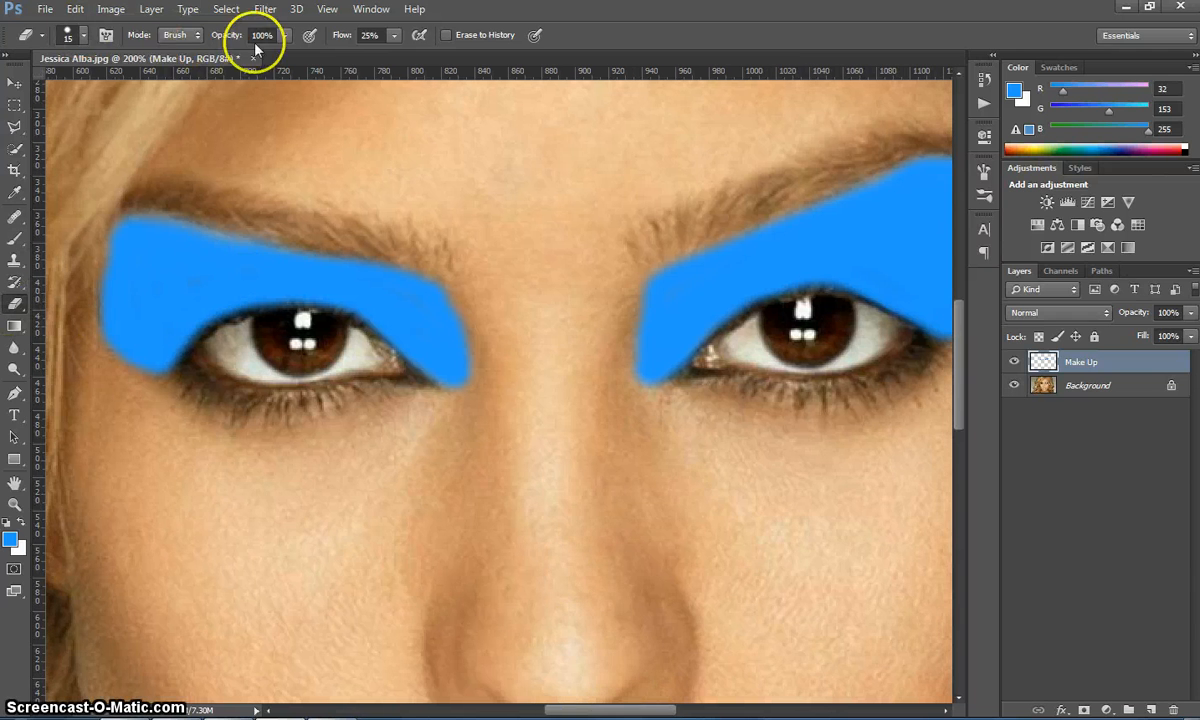
{"action": "left_click", "coordinate": [284, 36]}
{"action": "left_click", "coordinate": [215, 55]}
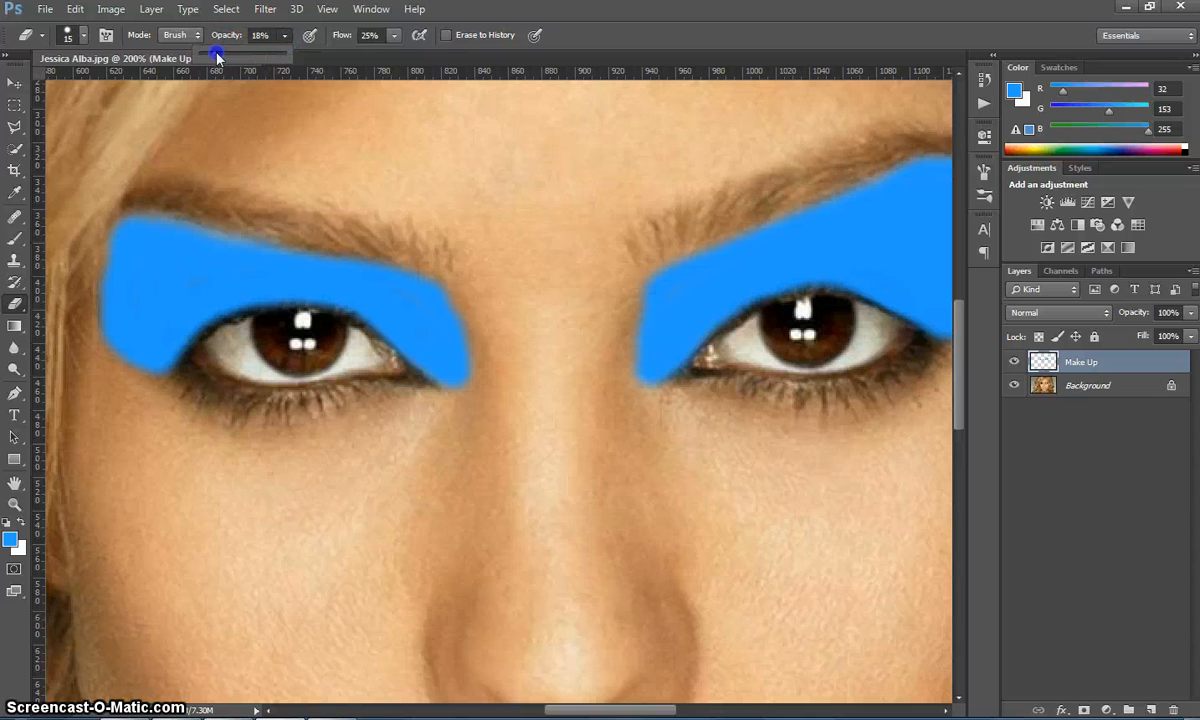
{"action": "left_click", "coordinate": [280, 185]}
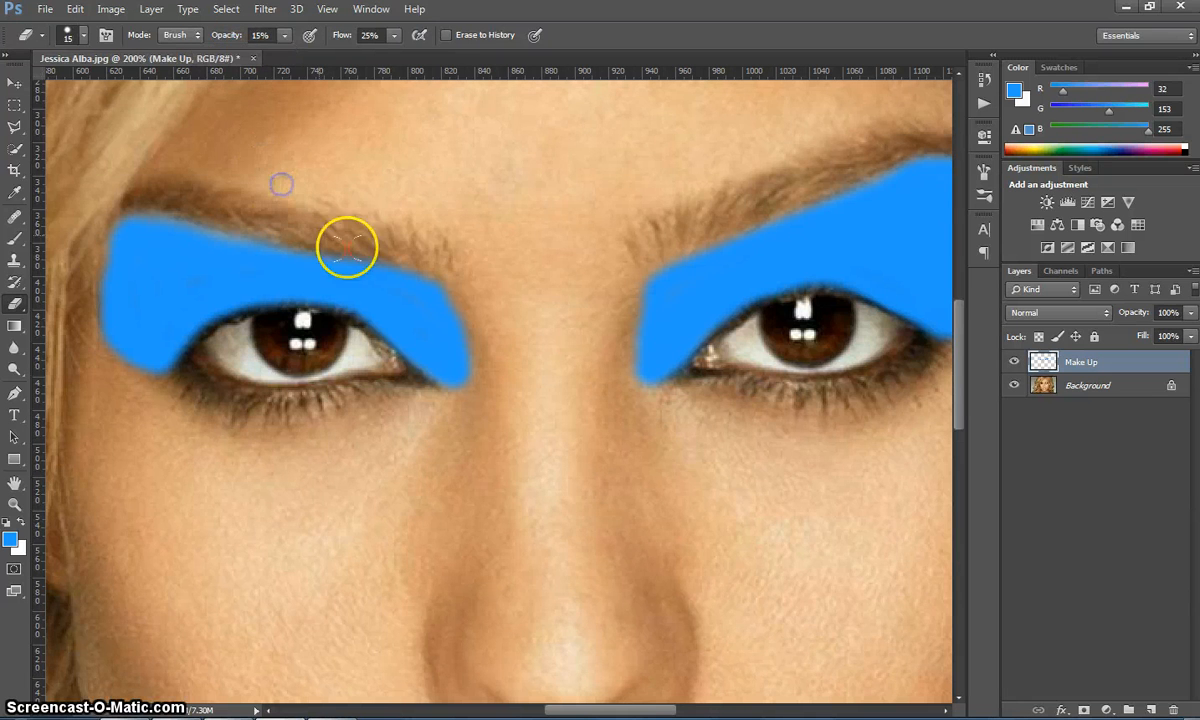
{"action": "left_click_drag", "start_coordinate": [449, 282], "coordinate": [448, 283]}
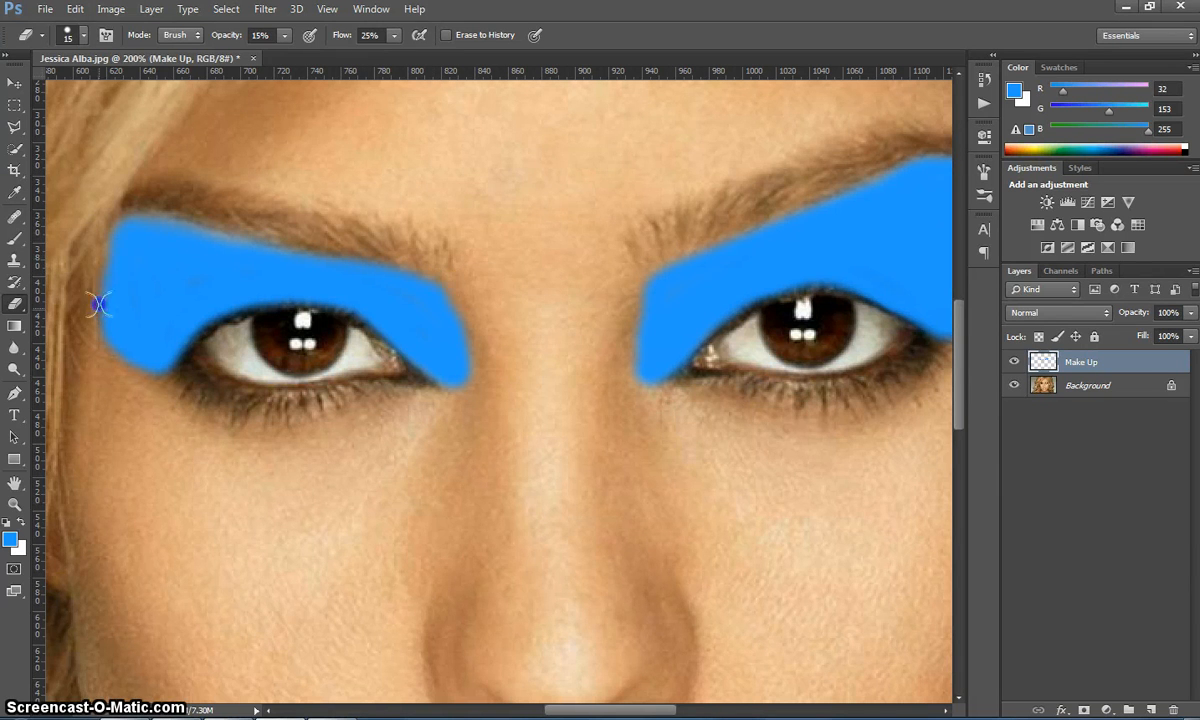
{"action": "mouse_move", "coordinate": [109, 337]}
{"action": "left_mouse_down"}
{"action": "mouse_move", "coordinate": [134, 365]}
{"action": "mouse_move", "coordinate": [198, 312]}
{"action": "mouse_move", "coordinate": [242, 297]}
{"action": "mouse_move", "coordinate": [310, 303]}
{"action": "left_mouse_up"}
{"action": "left_click_drag", "start_coordinate": [468, 377], "coordinate": [455, 300]}
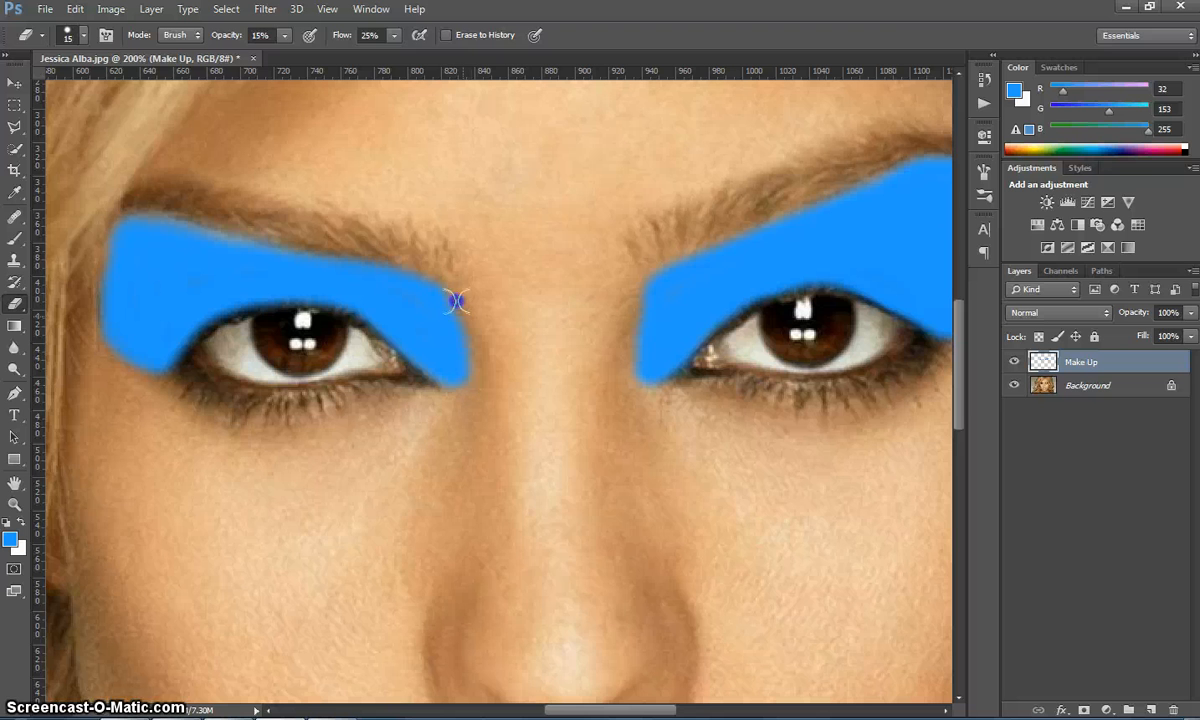
- Soften the blue shadow's edges around the right-hand eye using the same low-opacity Eraser
{"action": "left_click_drag", "start_coordinate": [632, 710], "coordinate": [677, 713]}
{"action": "left_click_drag", "start_coordinate": [400, 377], "coordinate": [432, 346]}
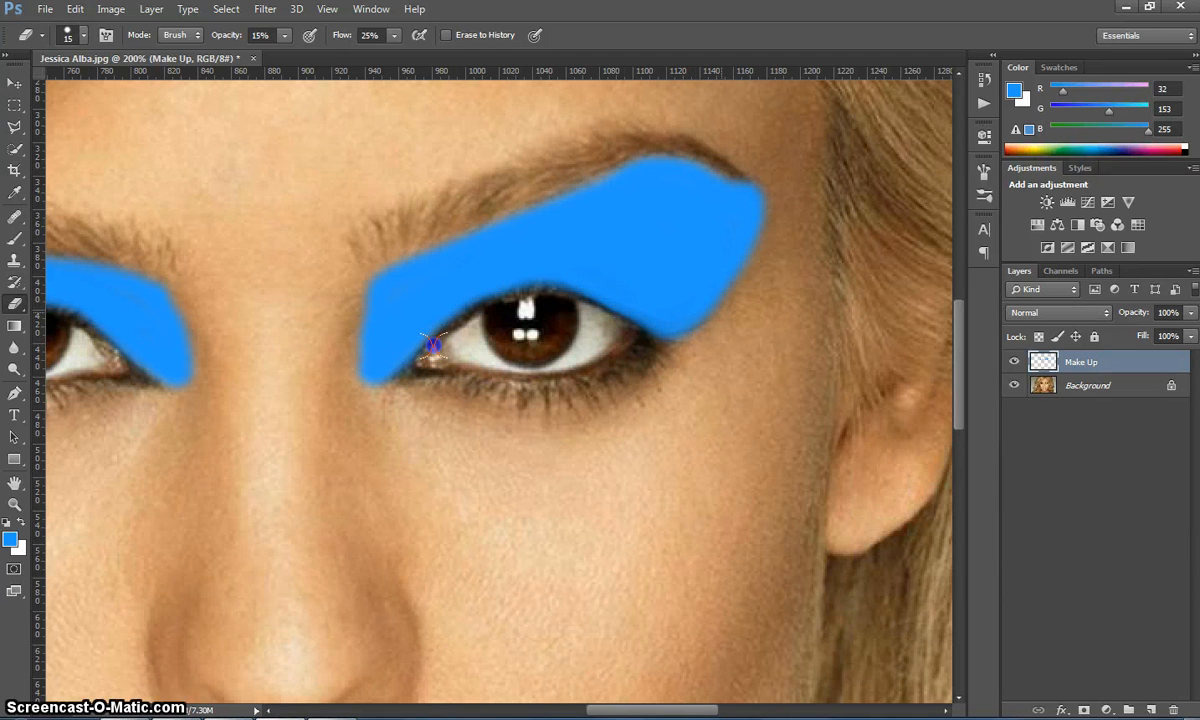
{"action": "left_click_drag", "start_coordinate": [756, 268], "coordinate": [740, 284]}
{"action": "left_click_drag", "start_coordinate": [579, 185], "coordinate": [578, 187]}
{"action": "left_click_drag", "start_coordinate": [407, 399], "coordinate": [398, 405]}
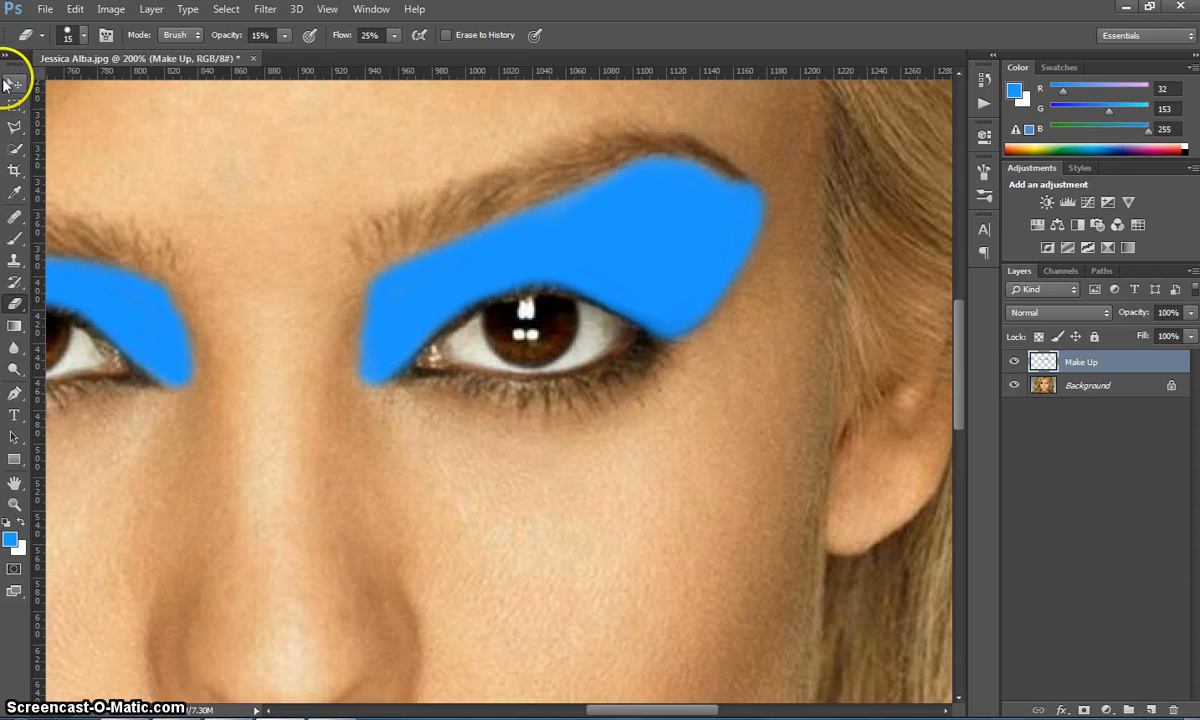
- Fit the whole portrait on screen and set the Make Up layer's blend mode to Overlay
{"action": "left_click", "coordinate": [12, 84]}
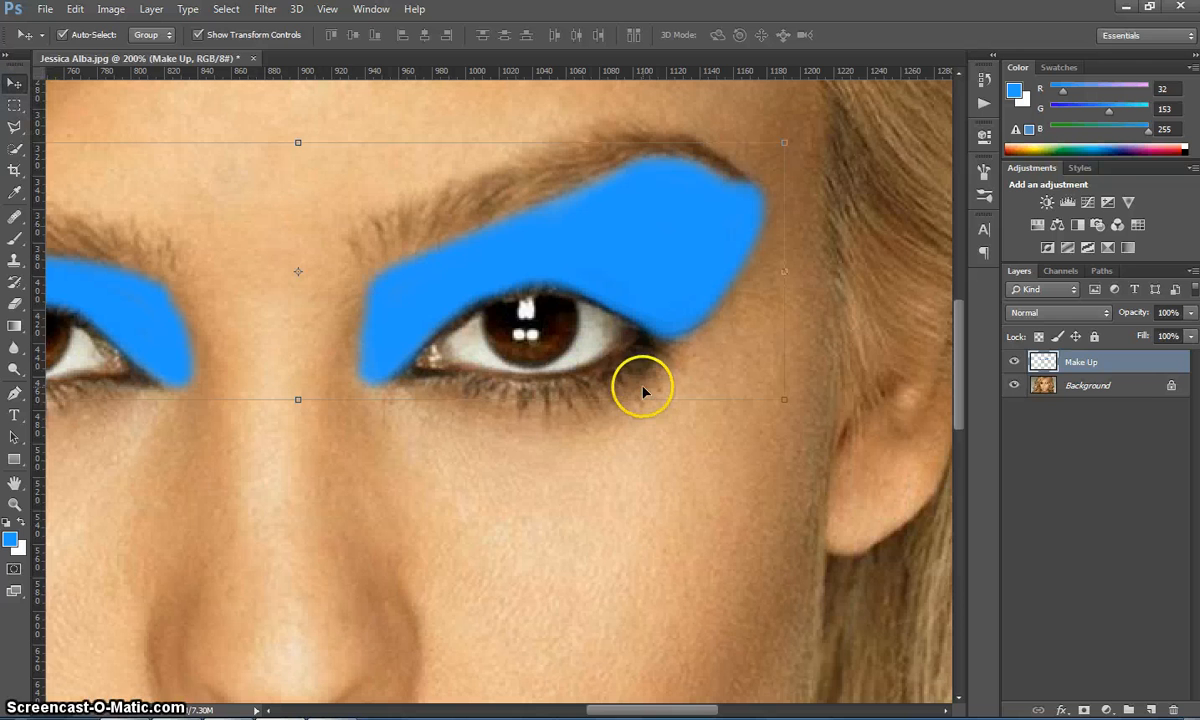
{"action": "scroll", "coordinate": [668, 417], "scroll_direction": "down", "scroll_amount": 6}
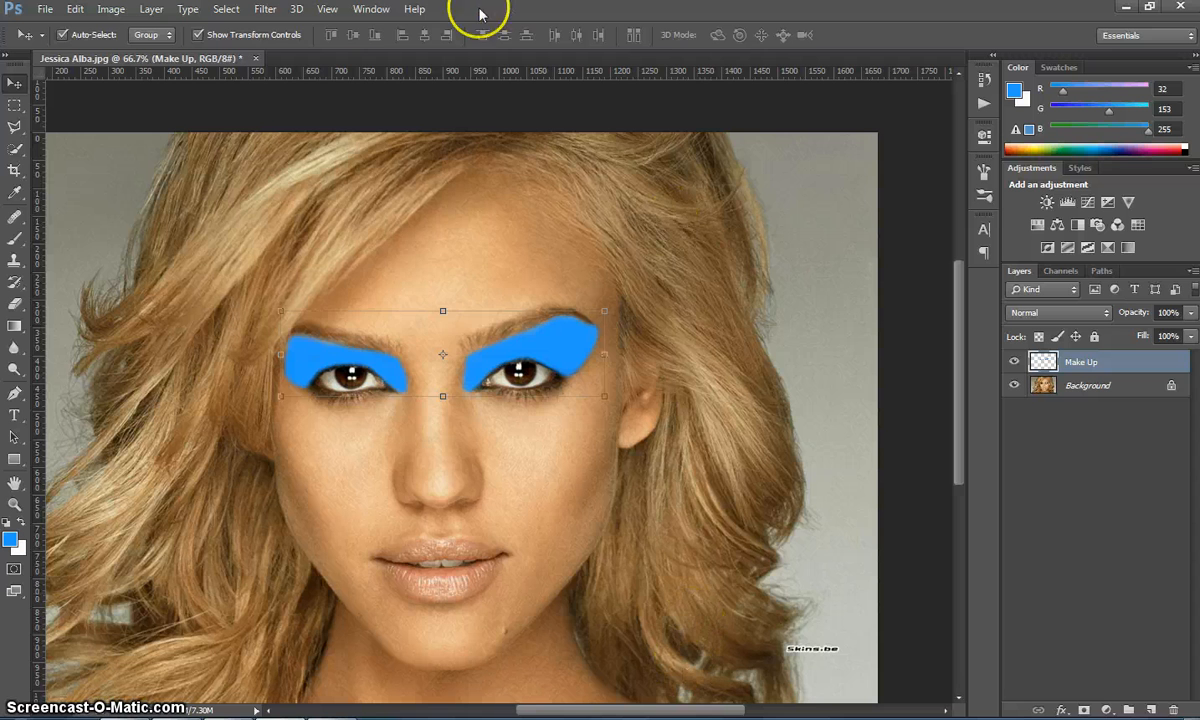
{"action": "left_click", "coordinate": [325, 10]}
{"action": "left_click", "coordinate": [372, 163]}
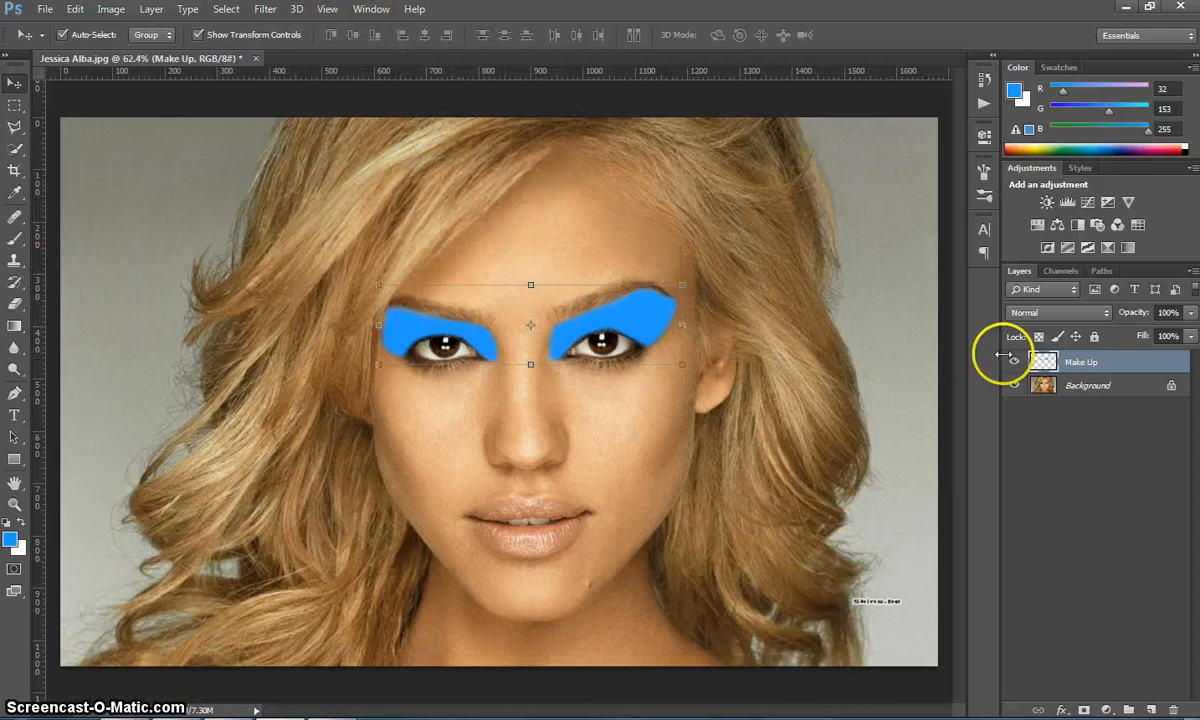
{"action": "double_click", "coordinate": [1086, 364]}
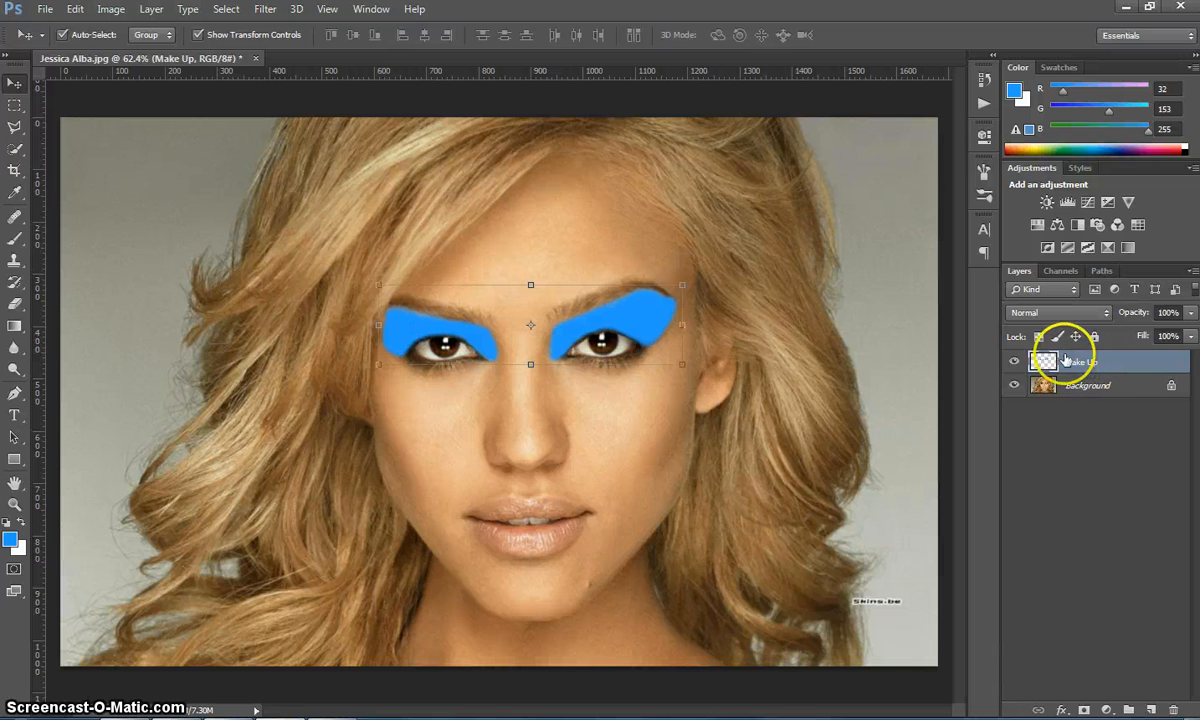
{"action": "left_click", "coordinate": [1105, 313]}
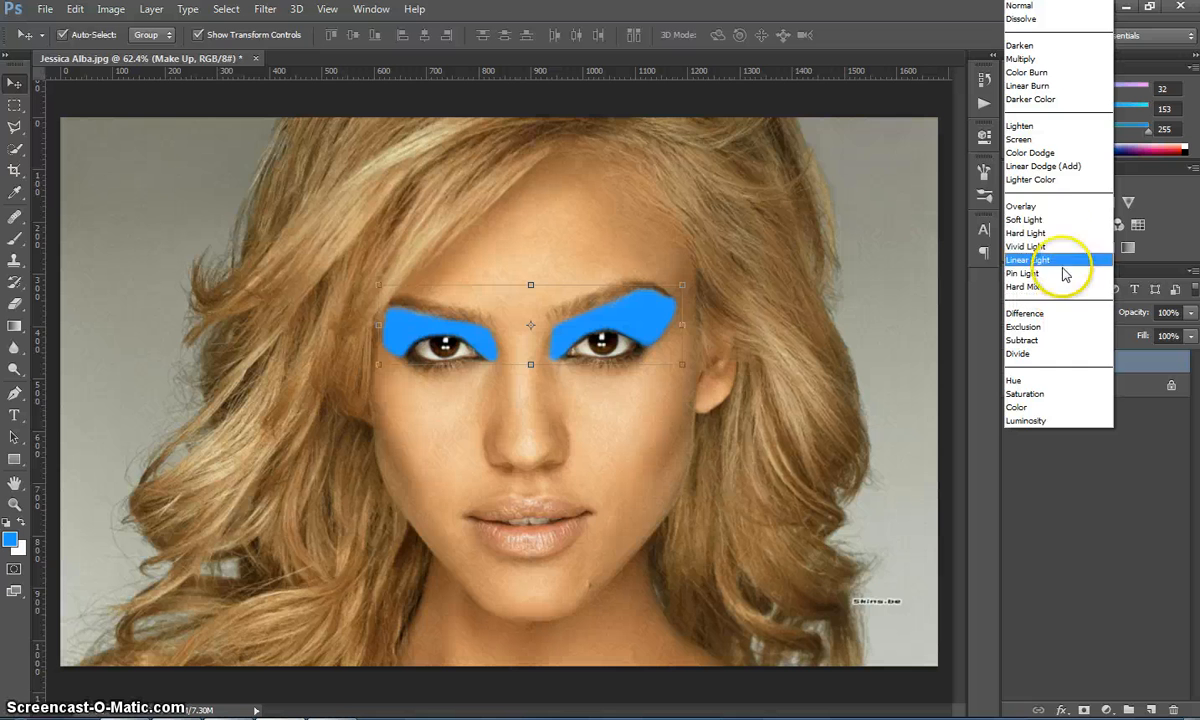
{"action": "left_click", "coordinate": [1057, 208]}
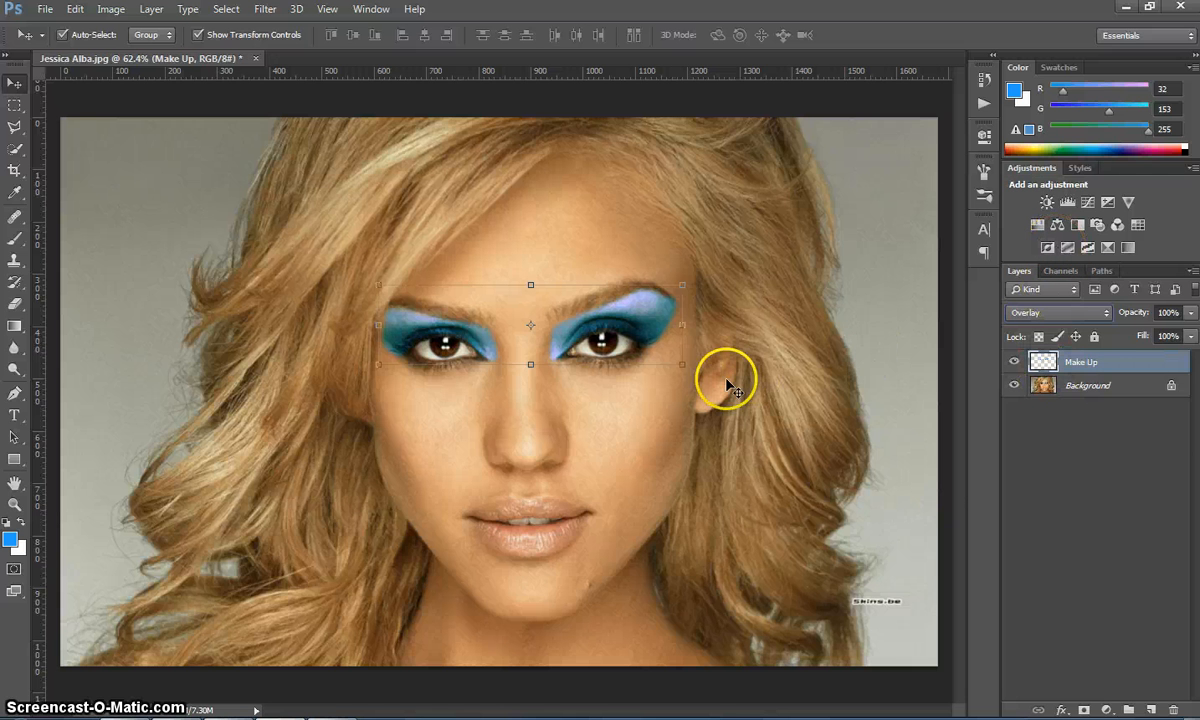
- Blur the edges of the left-hand eye's shadow with a 30 px Blur tool at 50% strength
{"action": "key", "text": "ctrl+plus"}
{"action": "key", "text": "ctrl+plus"}
{"action": "key", "text": "ctrl+plus"}
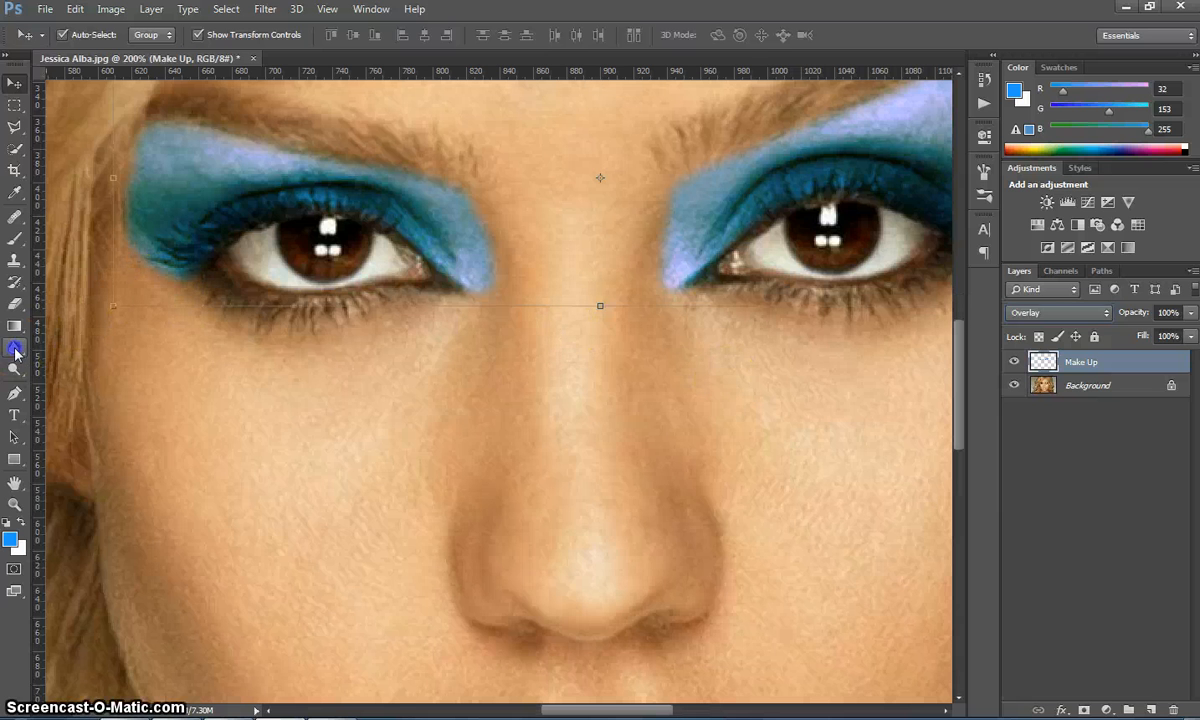
{"action": "left_click", "coordinate": [15, 351]}
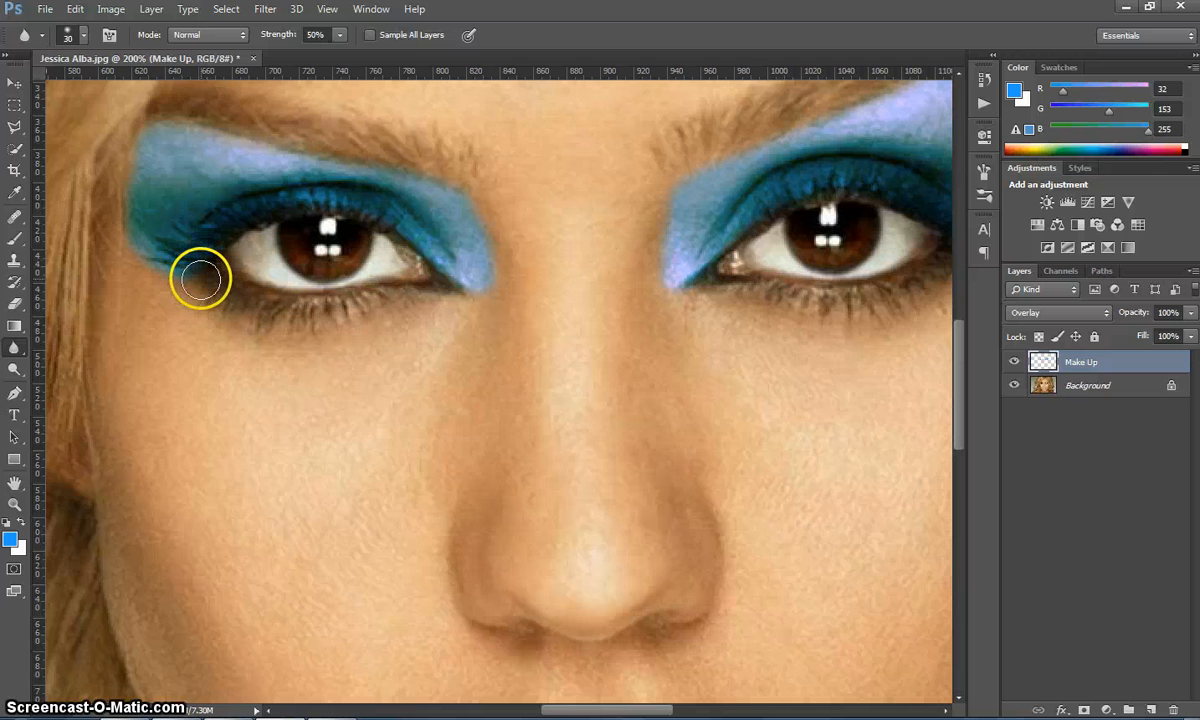
{"action": "key", "text": "bracketright"}
{"action": "left_click", "coordinate": [204, 265]}
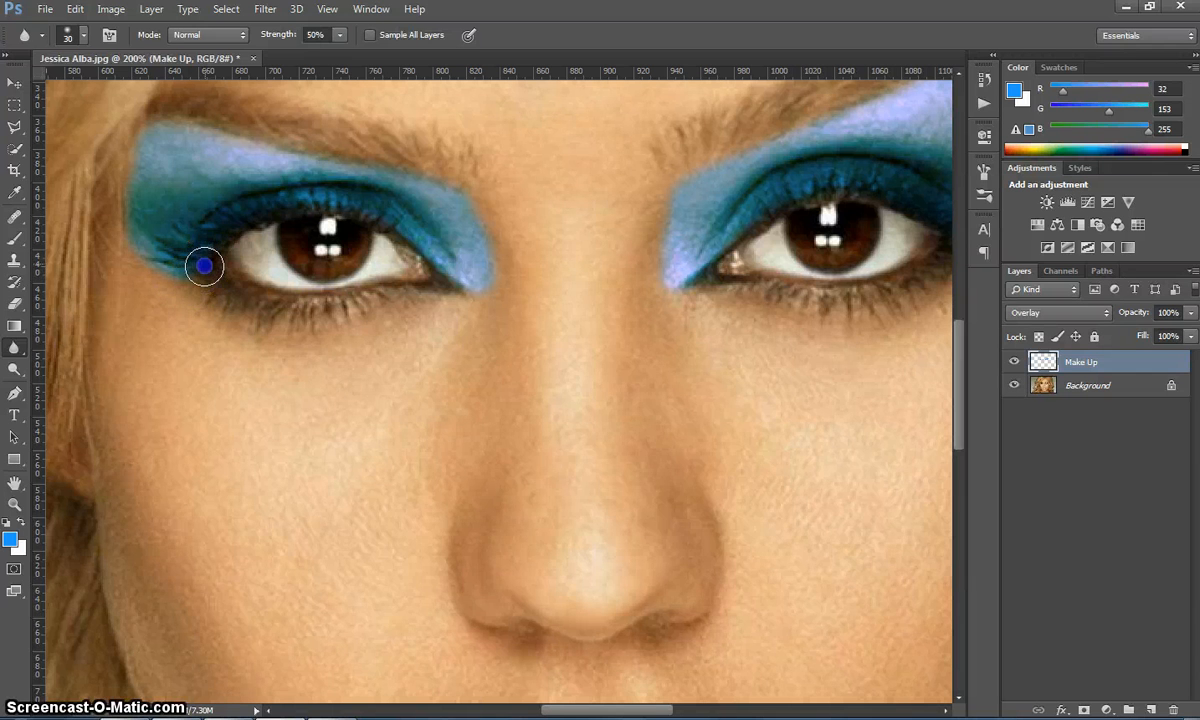
{"action": "left_click", "coordinate": [285, 213]}
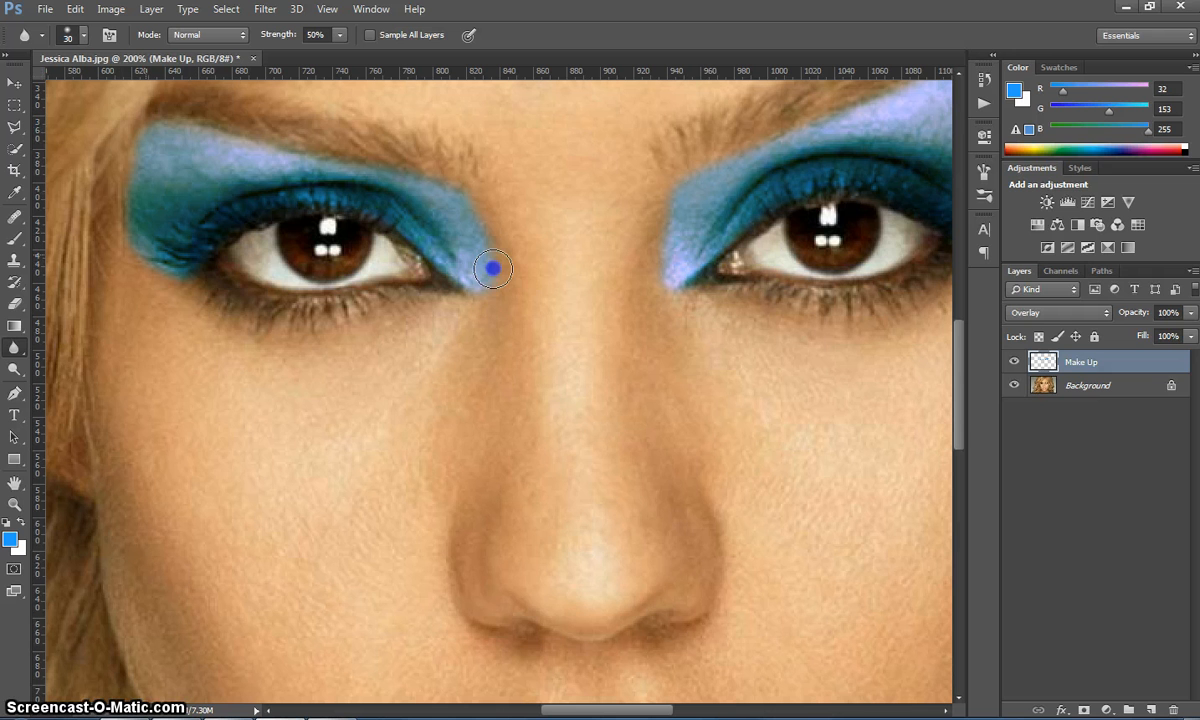
- Blur the edges of the right-hand eye's shadow, including the inner corner, with the 30 px Blur tool
{"action": "left_click", "coordinate": [676, 188]}
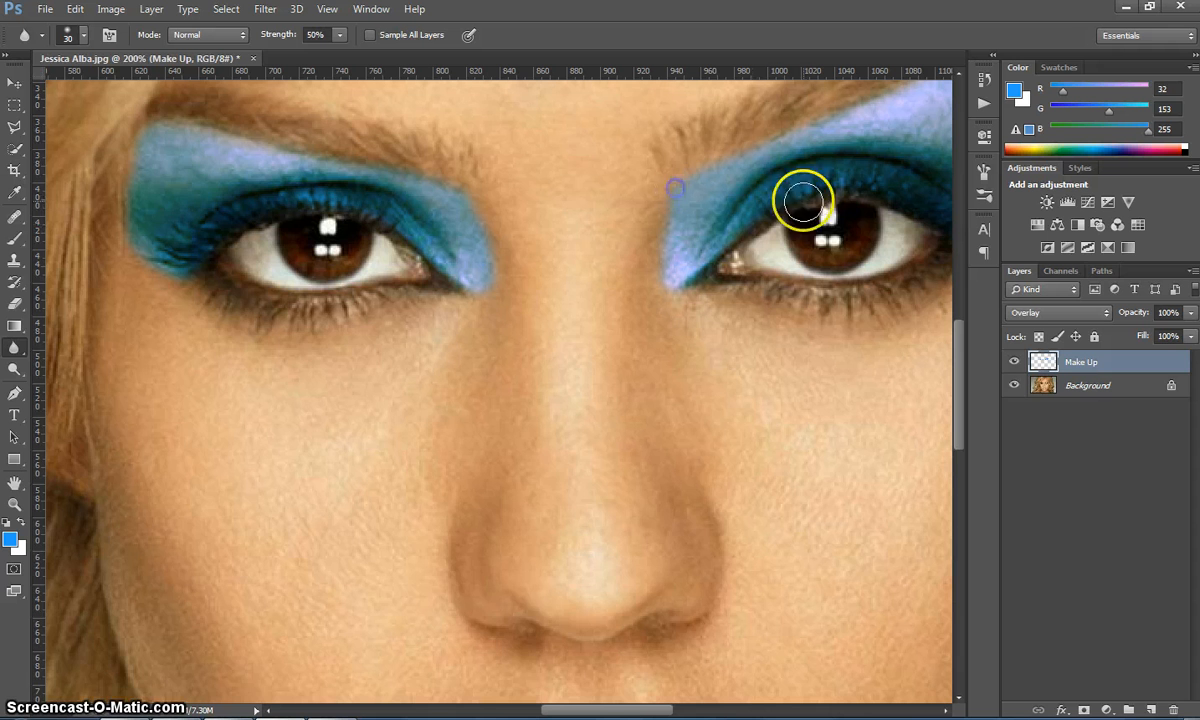
{"action": "left_click_drag", "start_coordinate": [612, 709], "coordinate": [672, 709]}
{"action": "scroll", "coordinate": [517, 335], "scroll_direction": "up", "scroll_amount": 2}
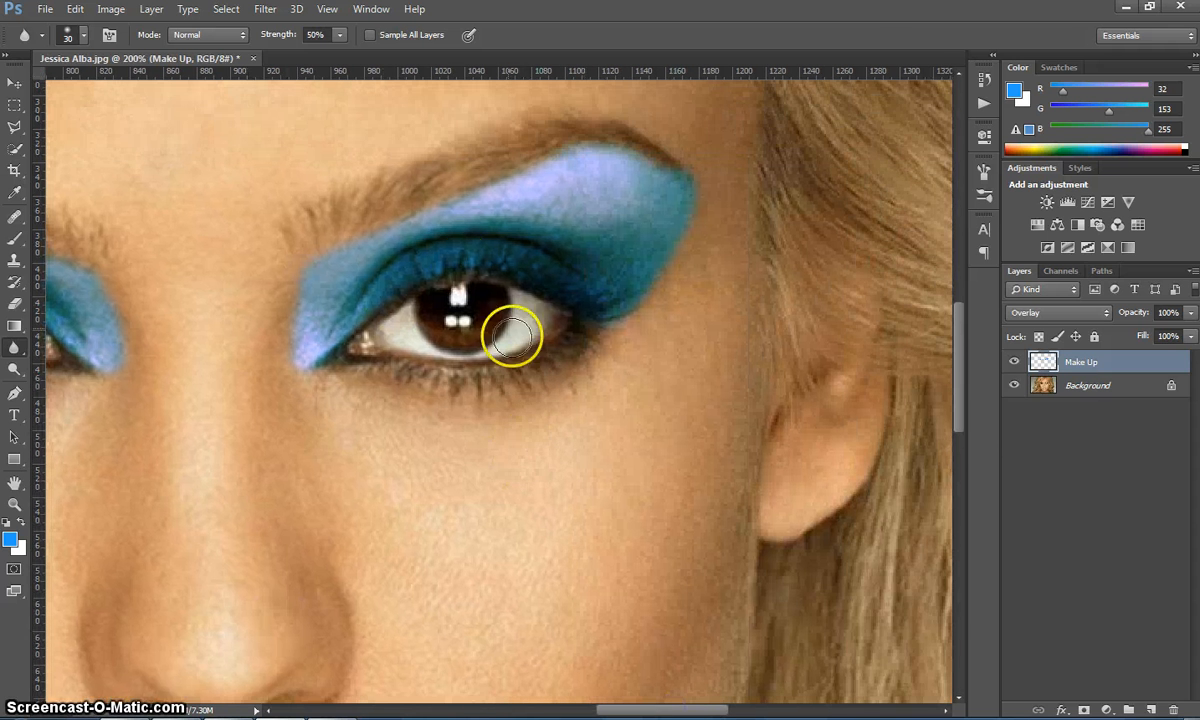
{"action": "left_click", "coordinate": [401, 296]}
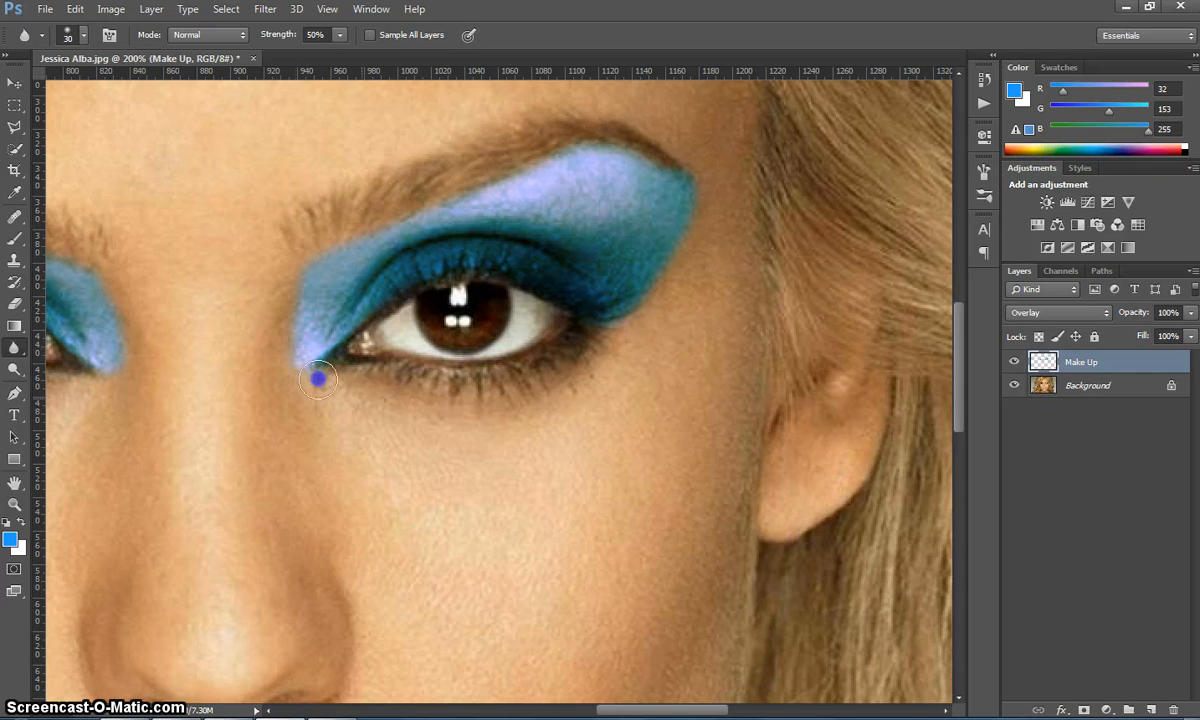
{"action": "mouse_move", "coordinate": [318, 378]}
{"action": "left_mouse_down"}
{"action": "mouse_move", "coordinate": [449, 401]}
{"action": "mouse_move", "coordinate": [431, 401]}
{"action": "mouse_move", "coordinate": [462, 385]}
{"action": "mouse_move", "coordinate": [521, 387]}
{"action": "mouse_move", "coordinate": [485, 376]}
{"action": "left_mouse_up"}
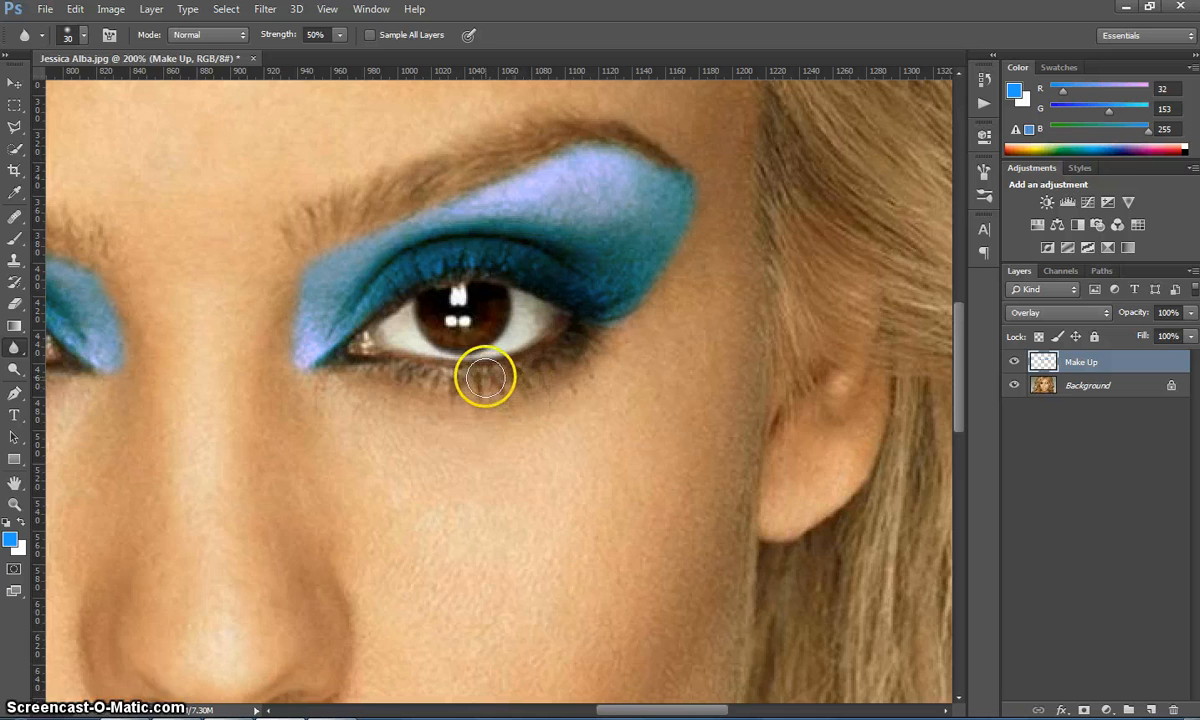
- Start a Hue/Saturation adjustment on the Make Up layer, set Saturation to -10 and compare with the preview off
{"action": "scroll", "coordinate": [485, 376], "scroll_direction": "down", "scroll_amount": 2}
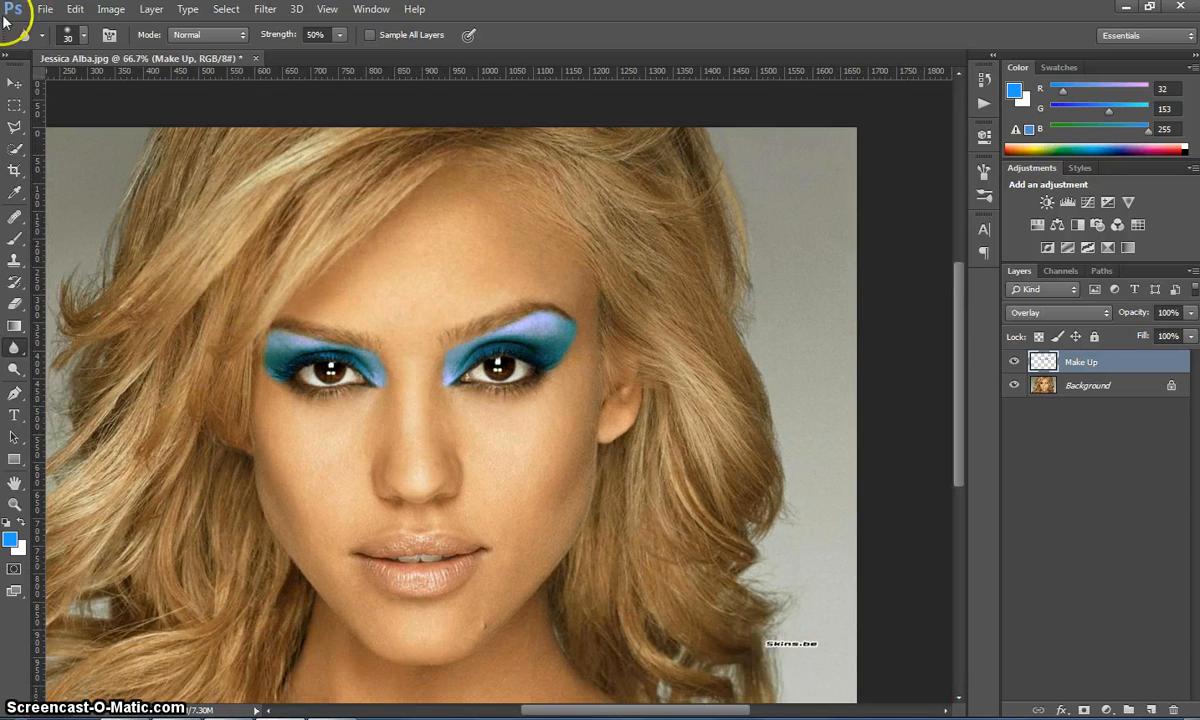
{"action": "left_click", "coordinate": [14, 82]}
{"action": "left_click", "coordinate": [325, 9]}
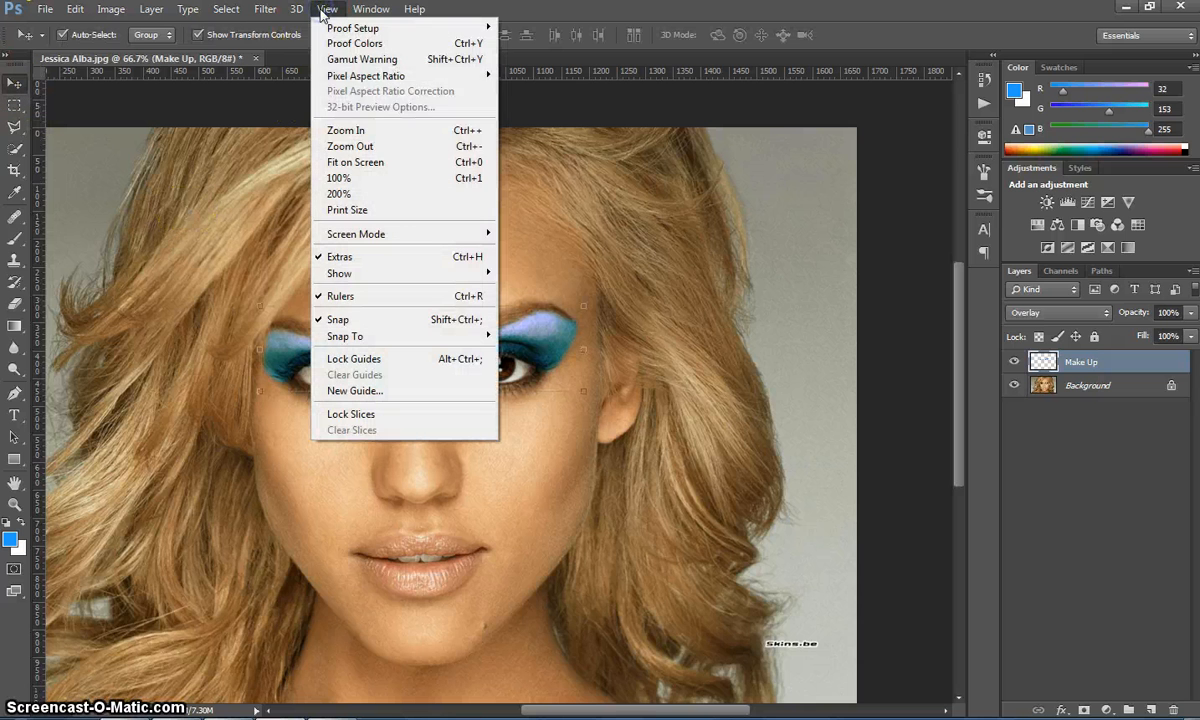
{"action": "left_click", "coordinate": [355, 161]}
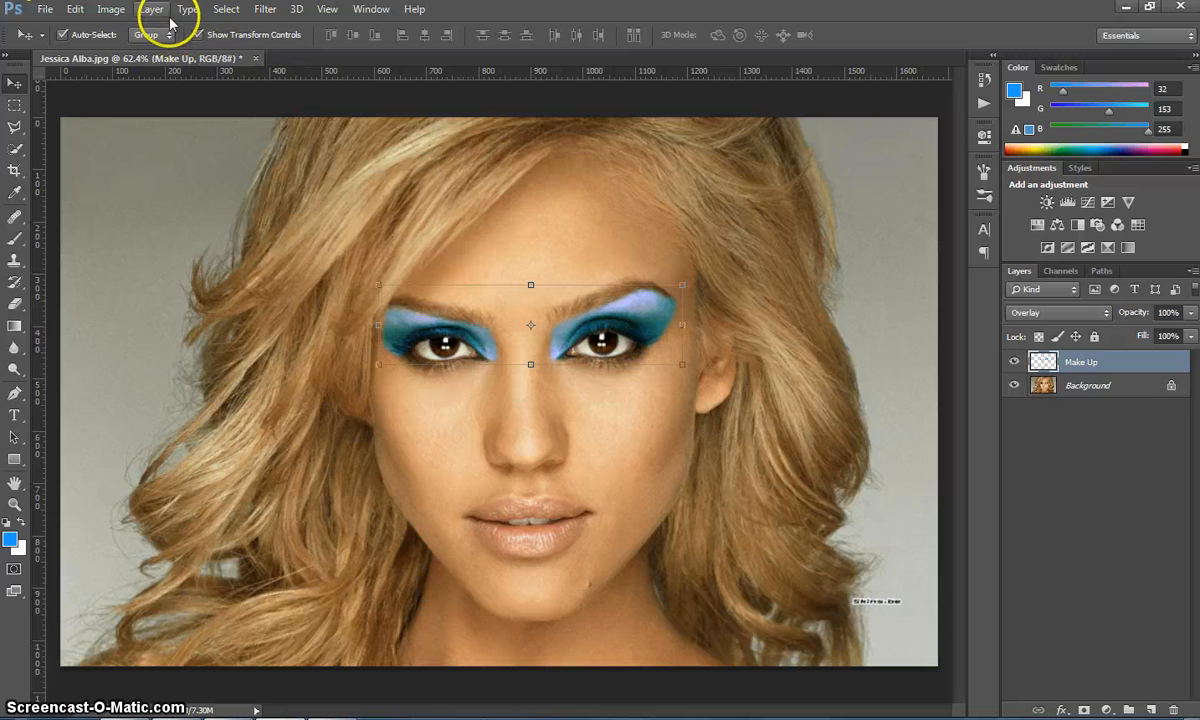
{"action": "left_click", "coordinate": [112, 9]}
{"action": "mouse_move", "coordinate": [145, 52]}
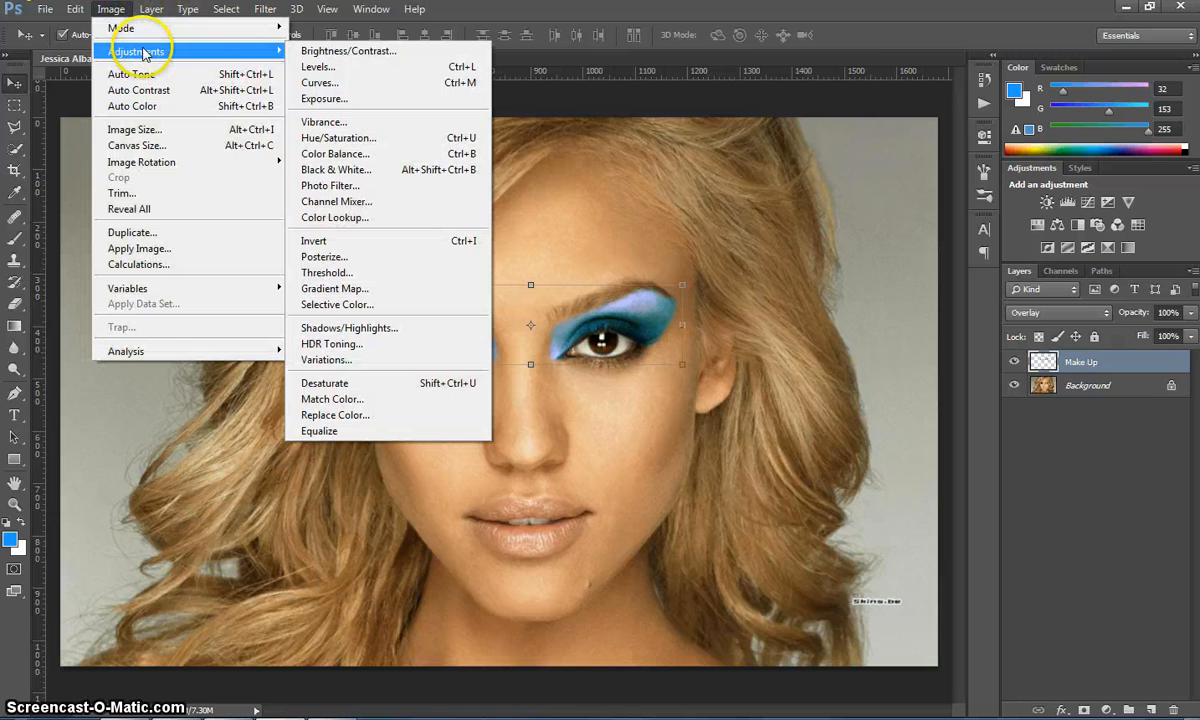
{"action": "left_click", "coordinate": [388, 139]}
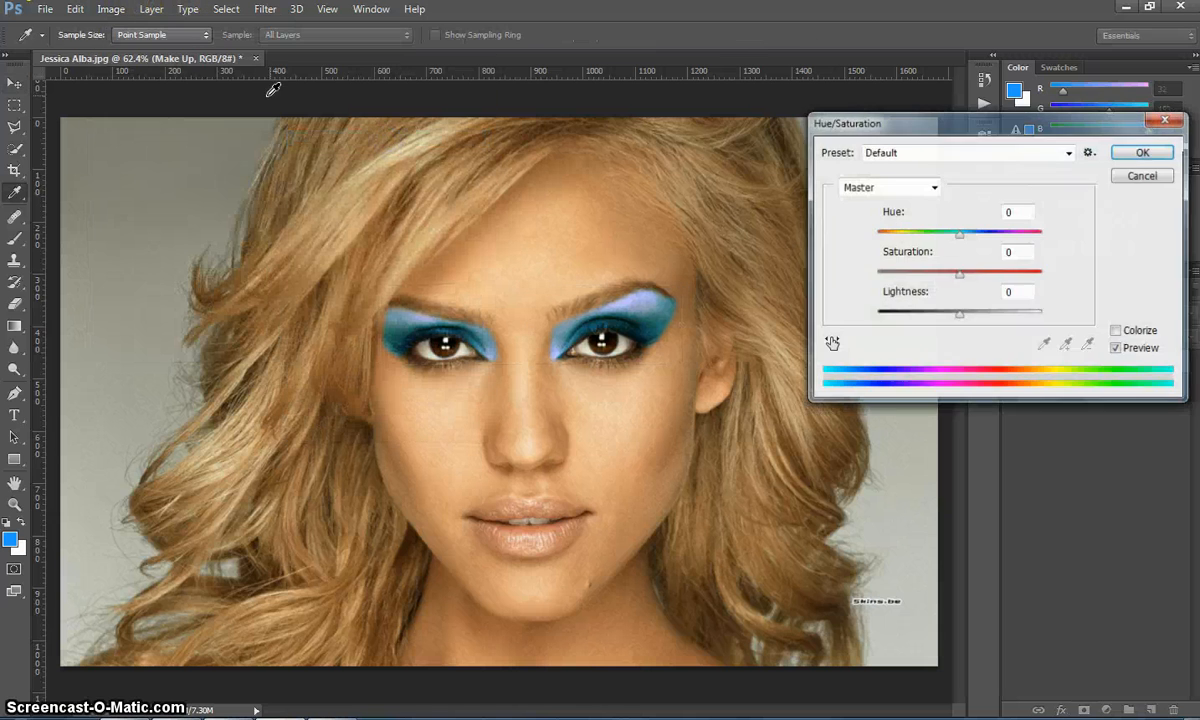
{"action": "left_click", "coordinate": [1011, 253]}
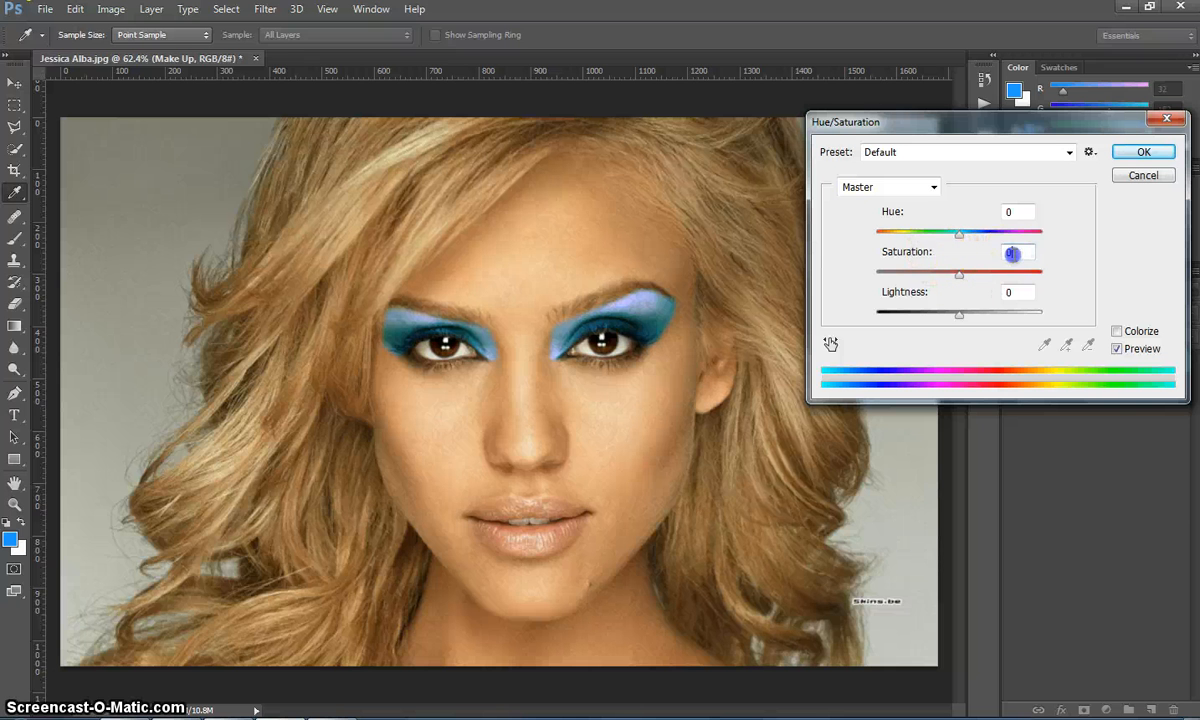
{"action": "key", "text": "shift+Down"}
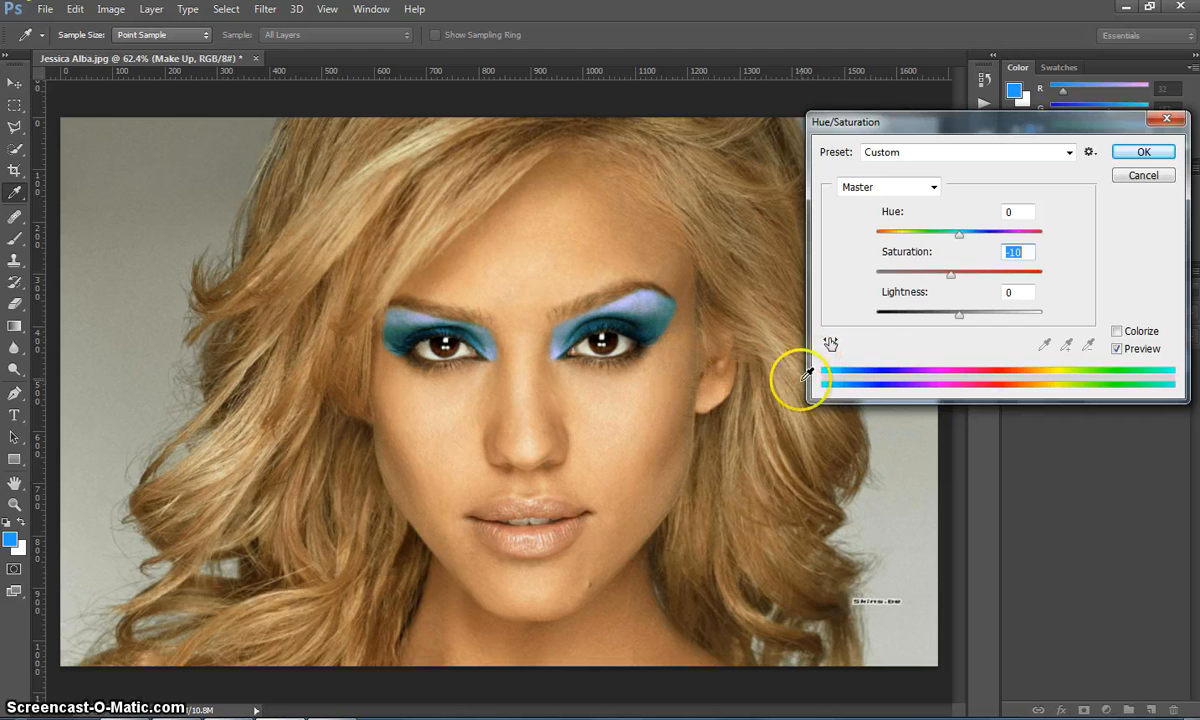
{"action": "left_click", "coordinate": [1117, 348]}
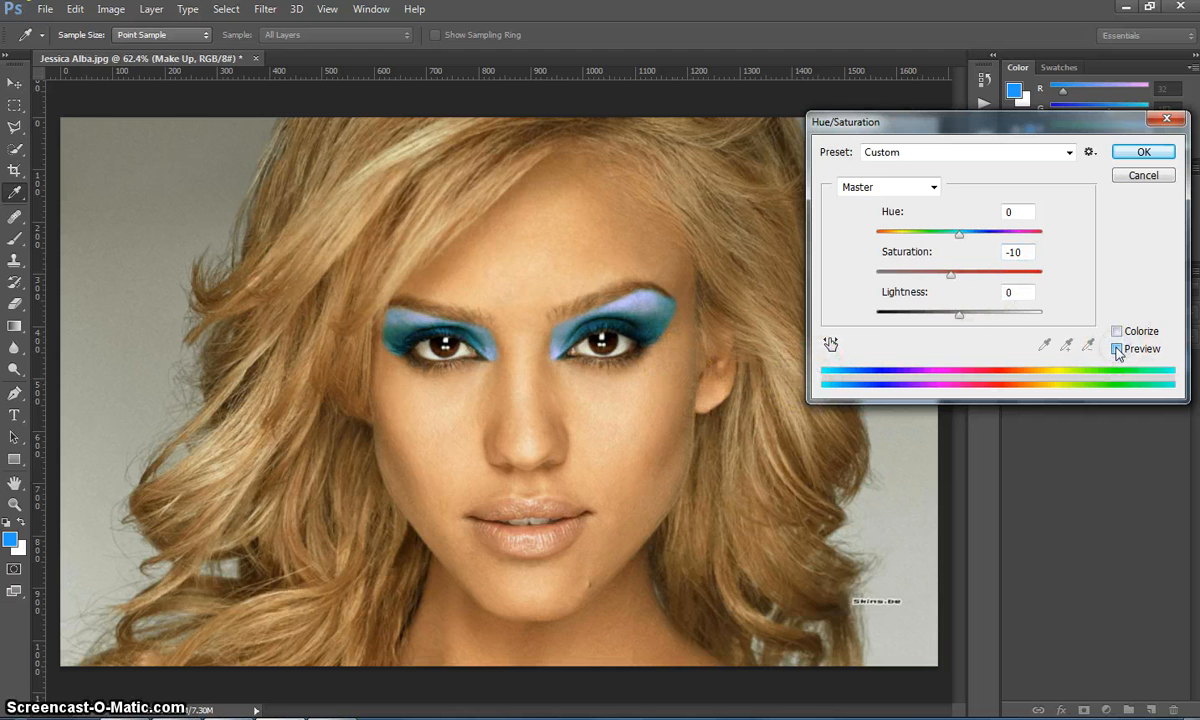
- Set Lightness to -5, compare using the preview, and apply the Hue/Saturation adjustment
{"action": "left_click", "coordinate": [1012, 291]}
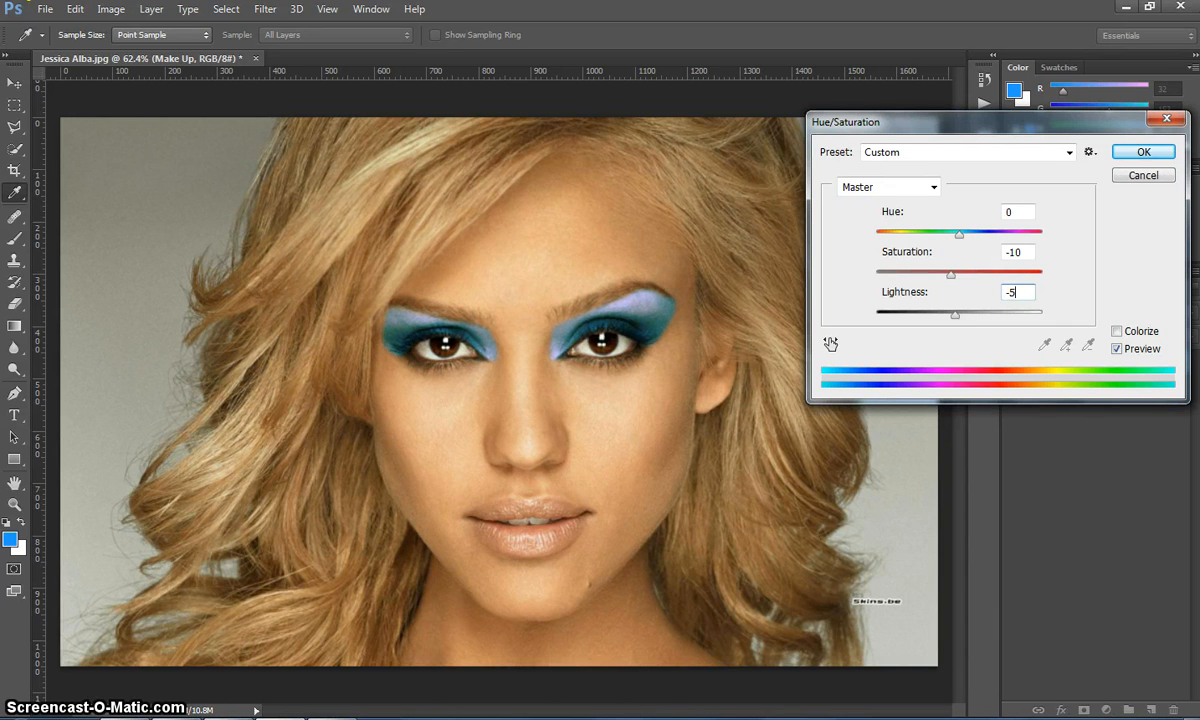
{"action": "left_click", "coordinate": [1117, 352]}
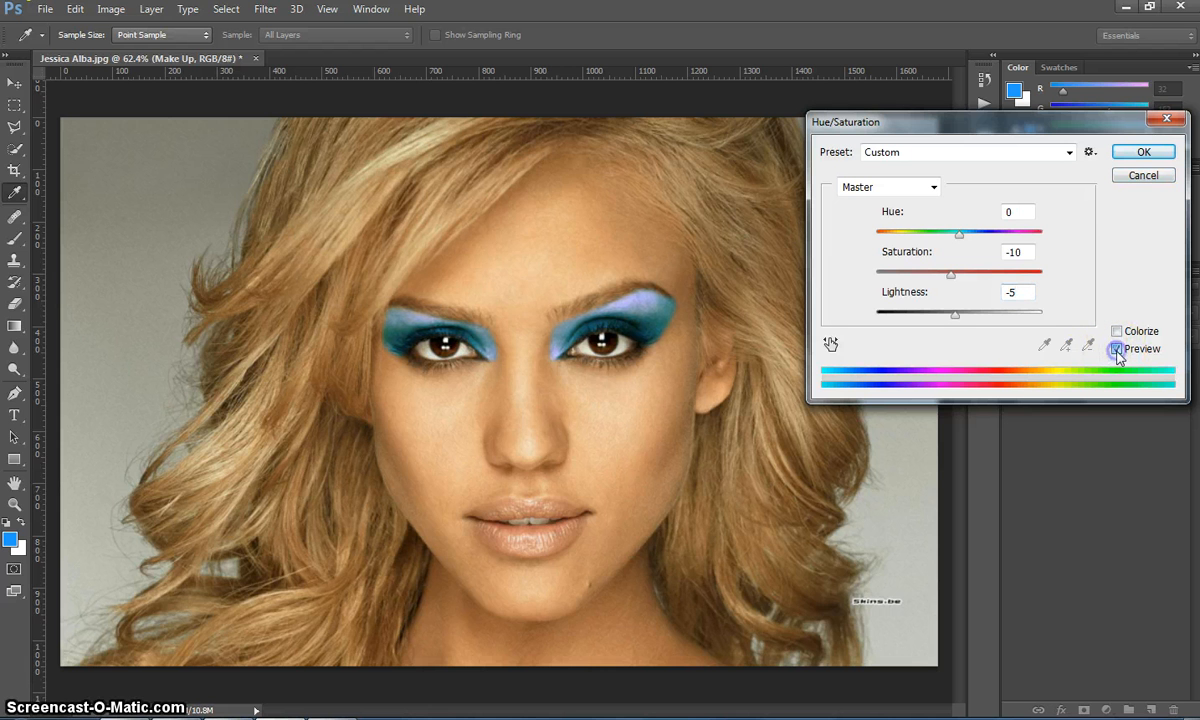
{"action": "left_click", "coordinate": [1145, 153]}
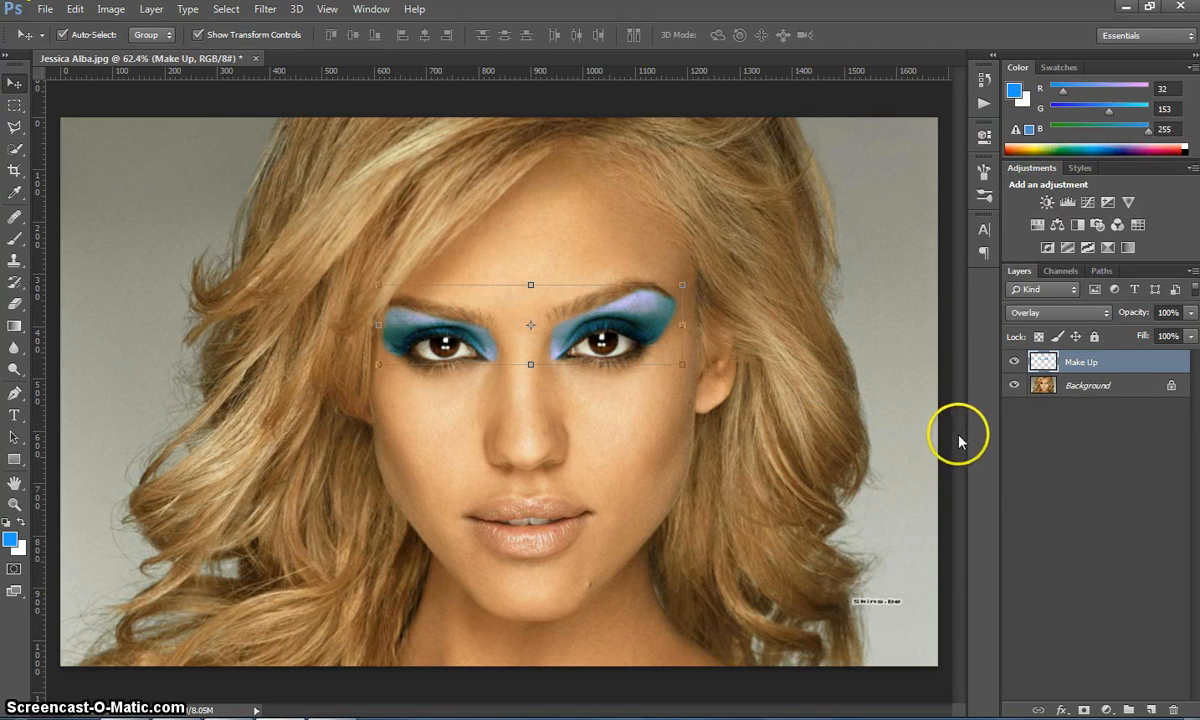
- Reduce the Make Up layer's opacity to 80% and deselect the layer
{"action": "left_click", "coordinate": [1190, 313]}
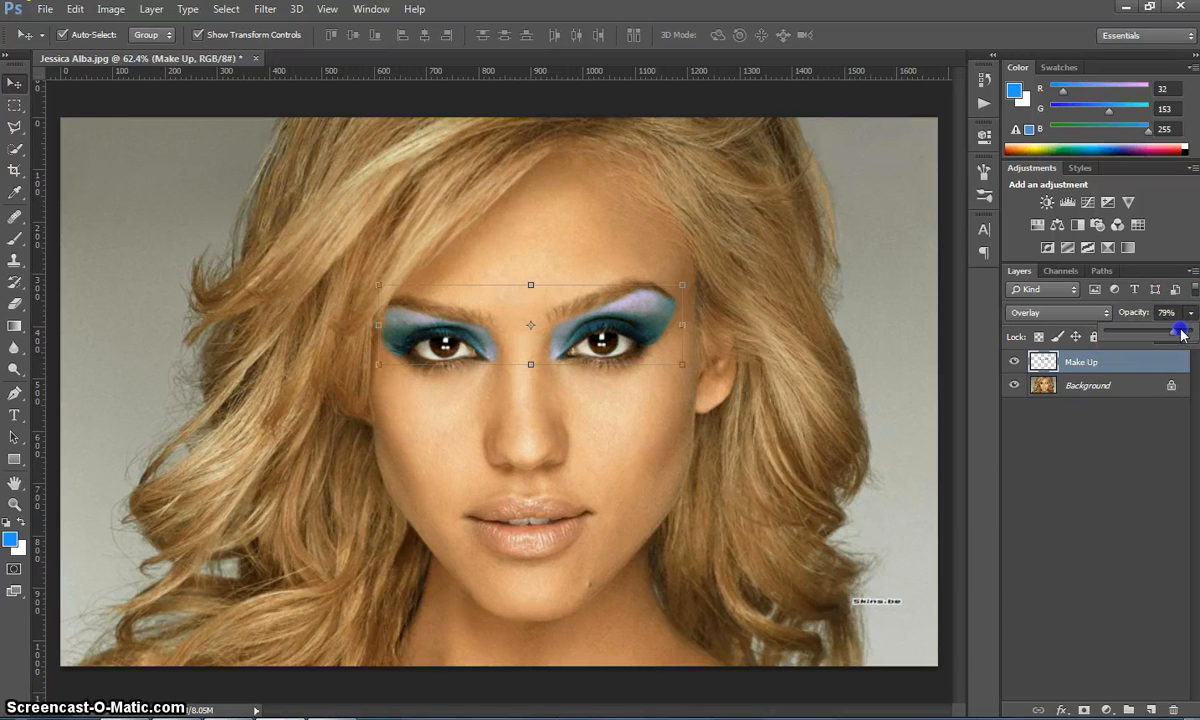
{"action": "left_click_drag", "start_coordinate": [1182, 334], "coordinate": [1183, 334]}
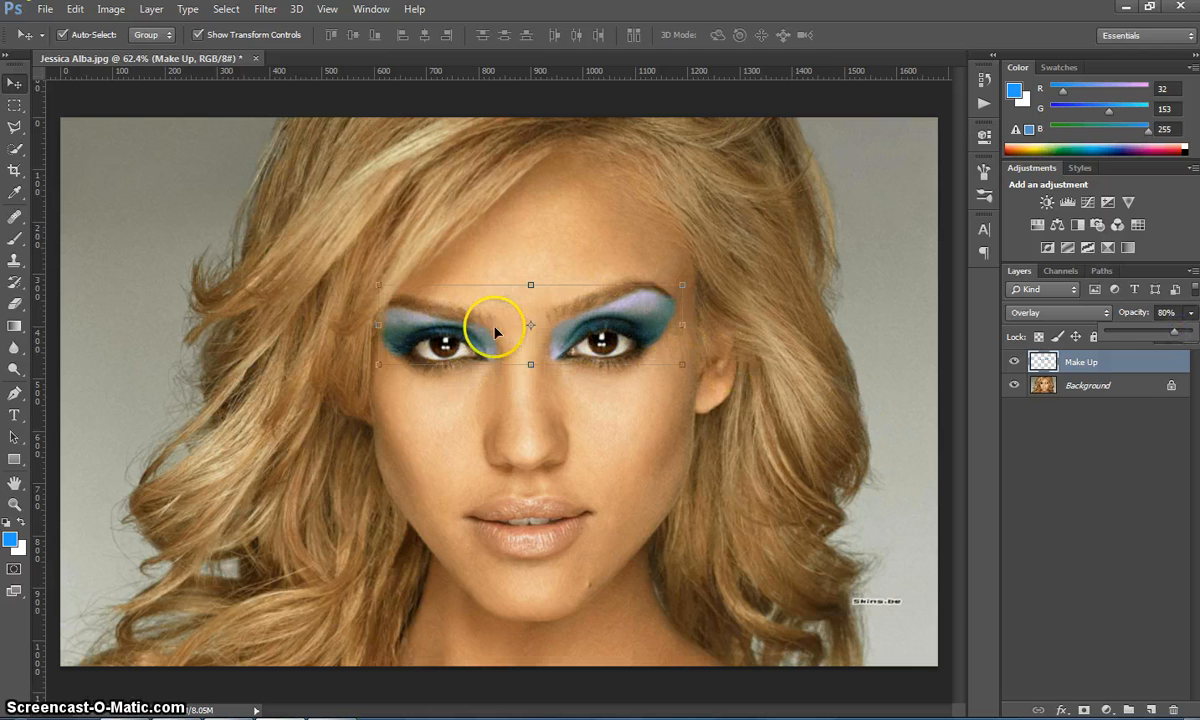
{"action": "left_click", "coordinate": [950, 262]}
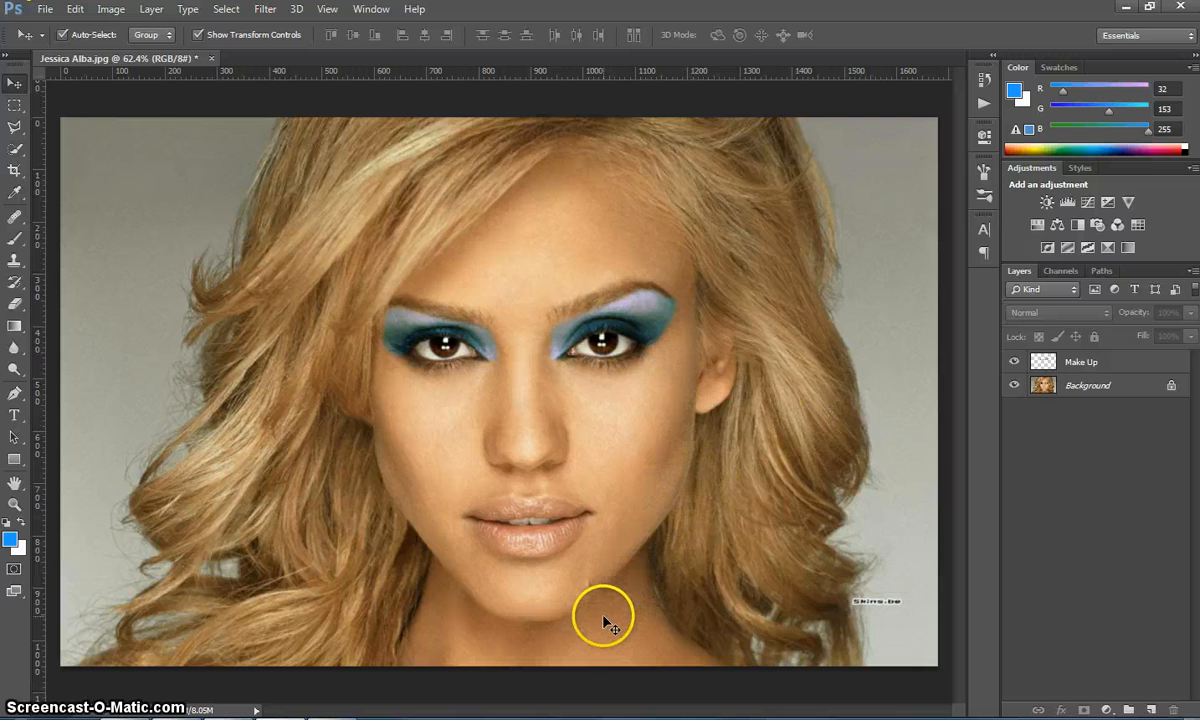
- Remove the mole on the chin from the Background layer using the Content-Aware Spot Healing Brush at 25 px
{"action": "scroll", "coordinate": [603, 617], "scroll_direction": "up", "scroll_amount": 3}
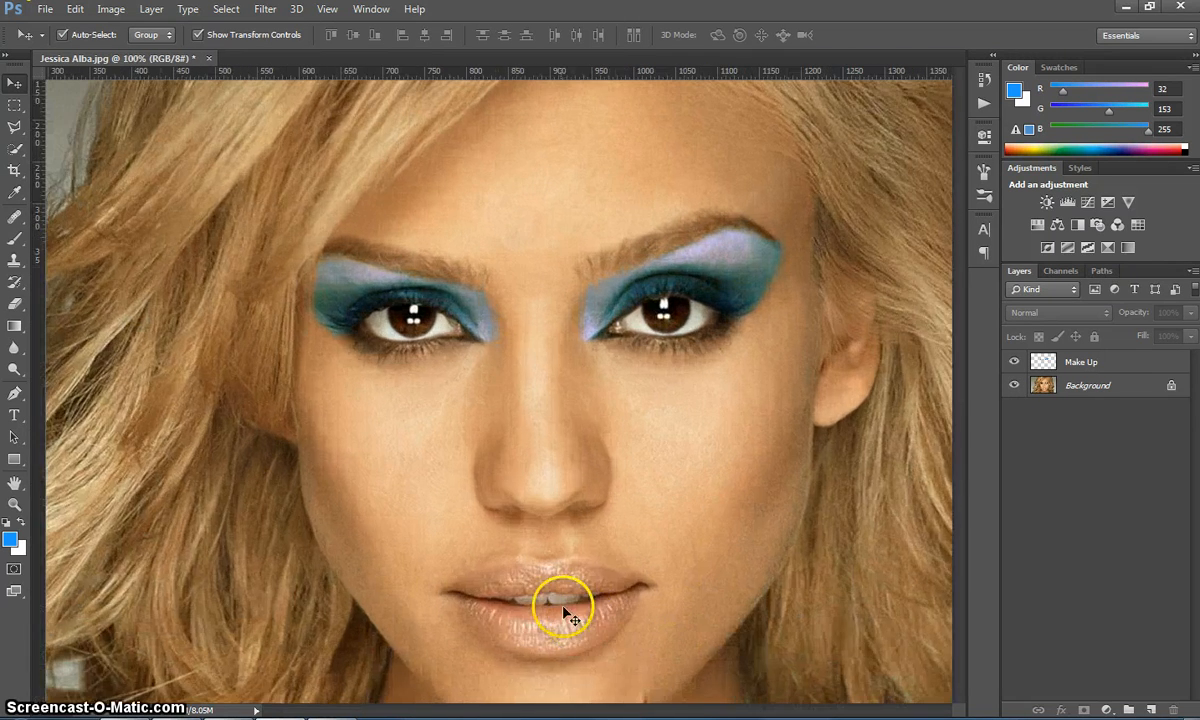
{"action": "scroll", "coordinate": [556, 615], "scroll_direction": "up", "scroll_amount": 2}
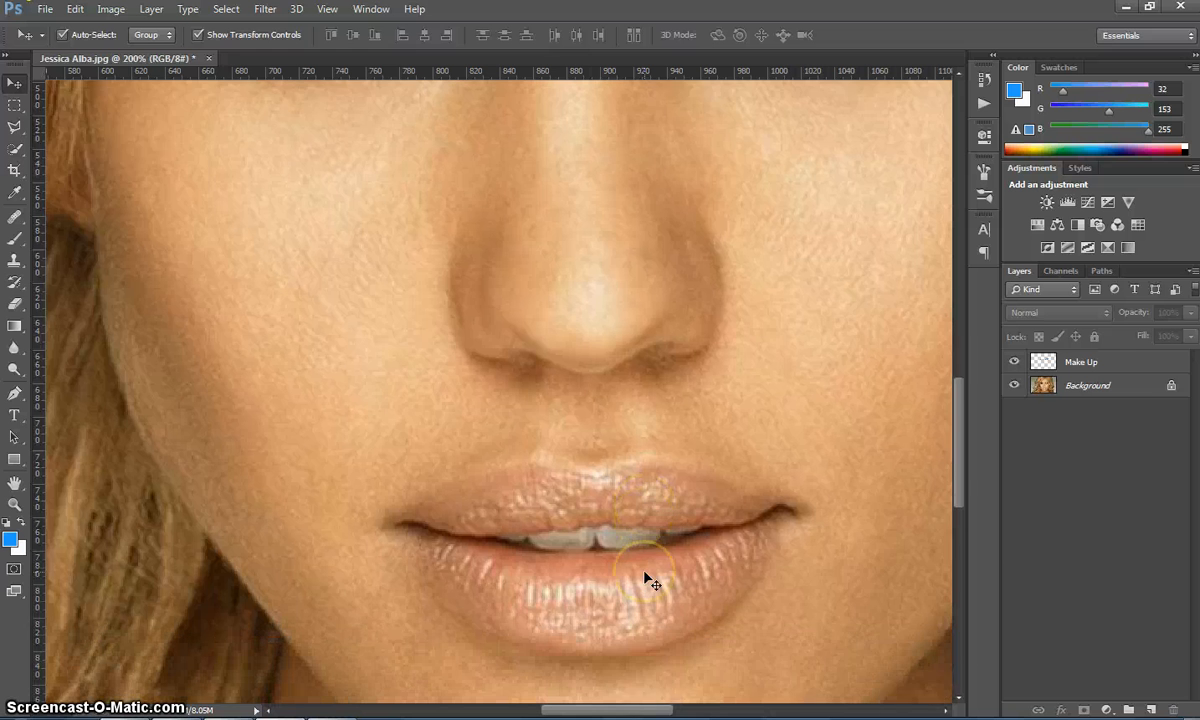
{"action": "scroll", "coordinate": [650, 592], "scroll_direction": "down", "scroll_amount": 1}
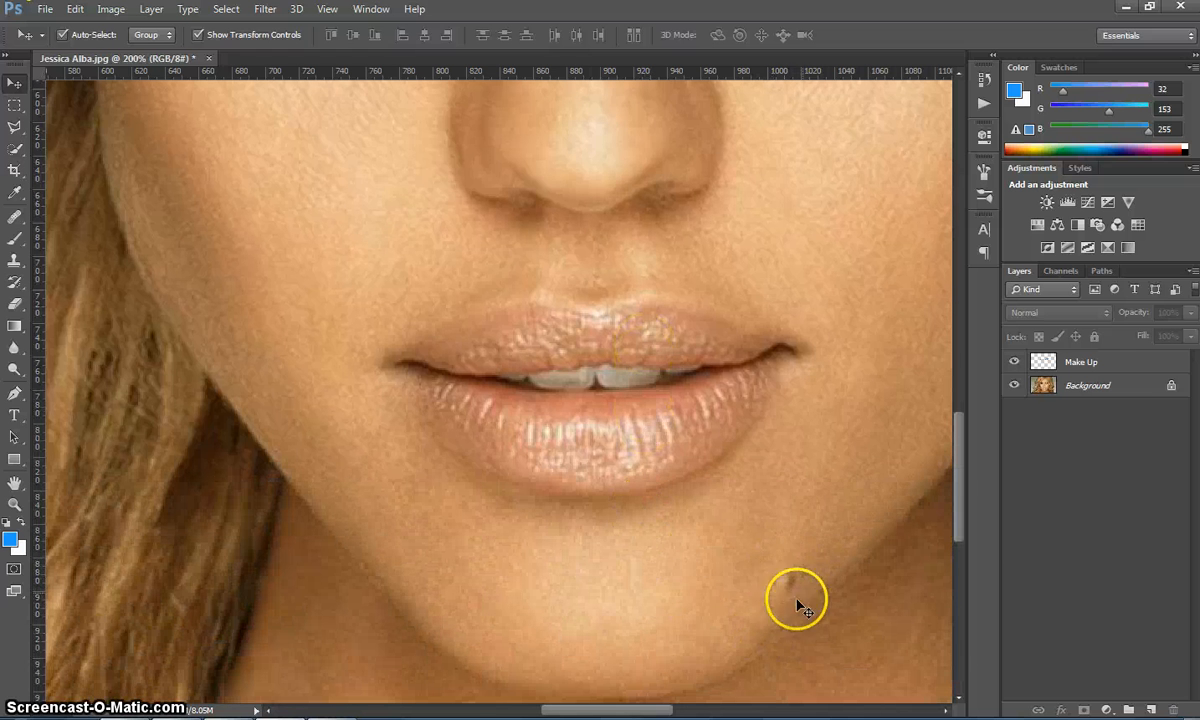
{"action": "left_click", "coordinate": [14, 217]}
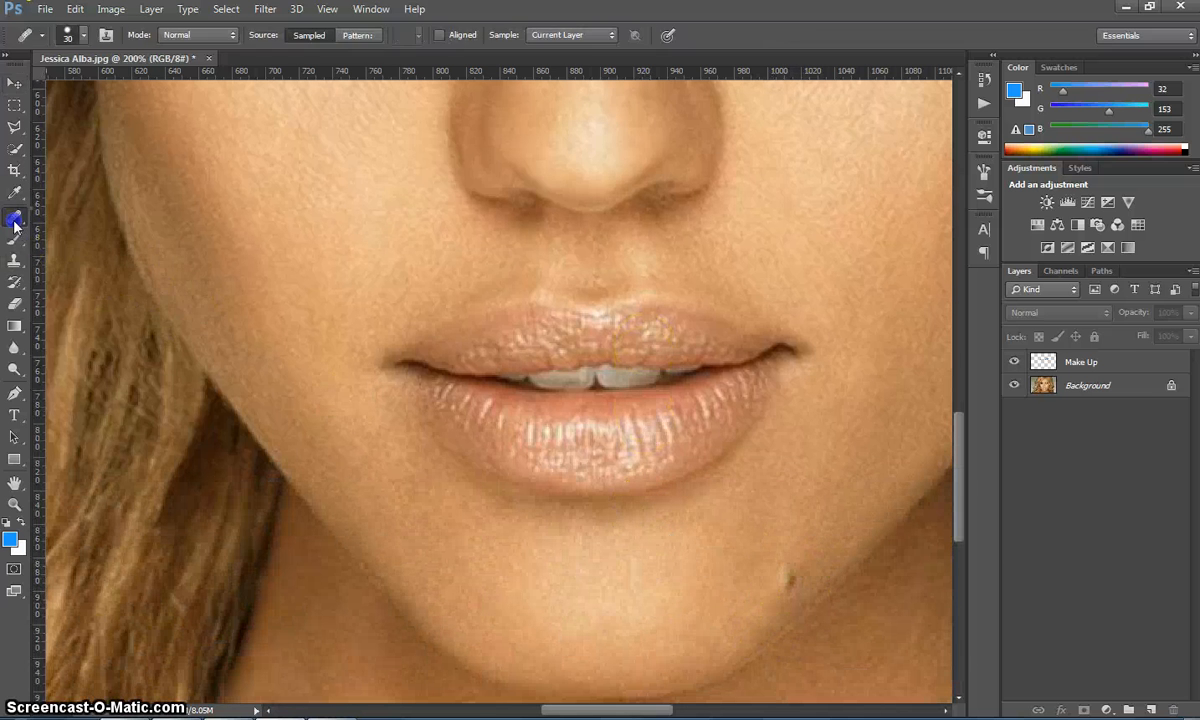
{"action": "right_click", "coordinate": [14, 217]}
{"action": "left_click", "coordinate": [76, 213]}
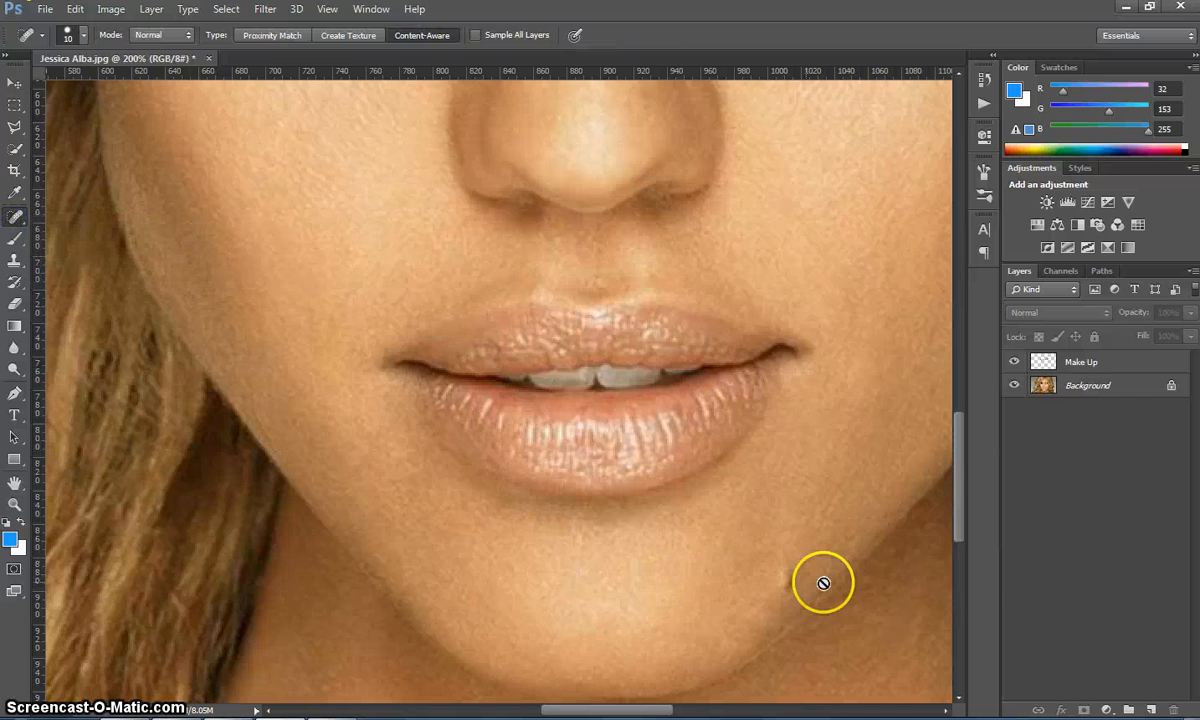
{"action": "left_click", "coordinate": [1087, 388]}
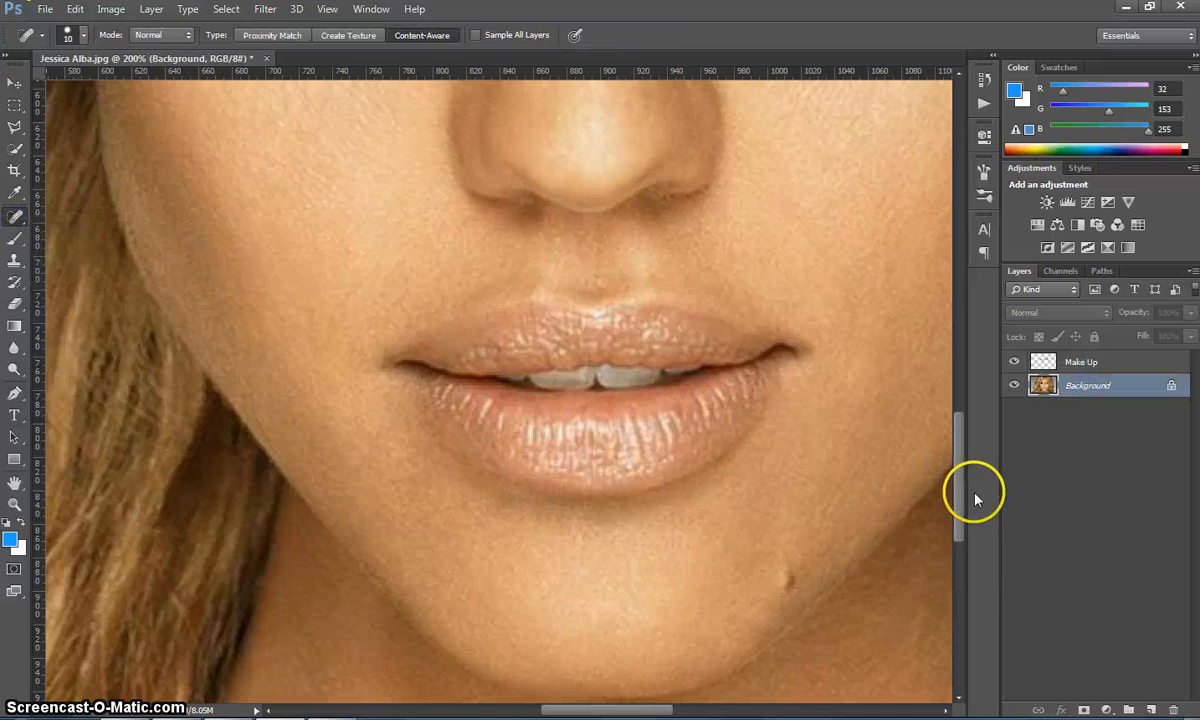
{"action": "left_click", "coordinate": [785, 578]}
{"action": "key", "text": "bracketright"}
{"action": "key", "text": "bracketright"}
{"action": "key", "text": "bracketright"}
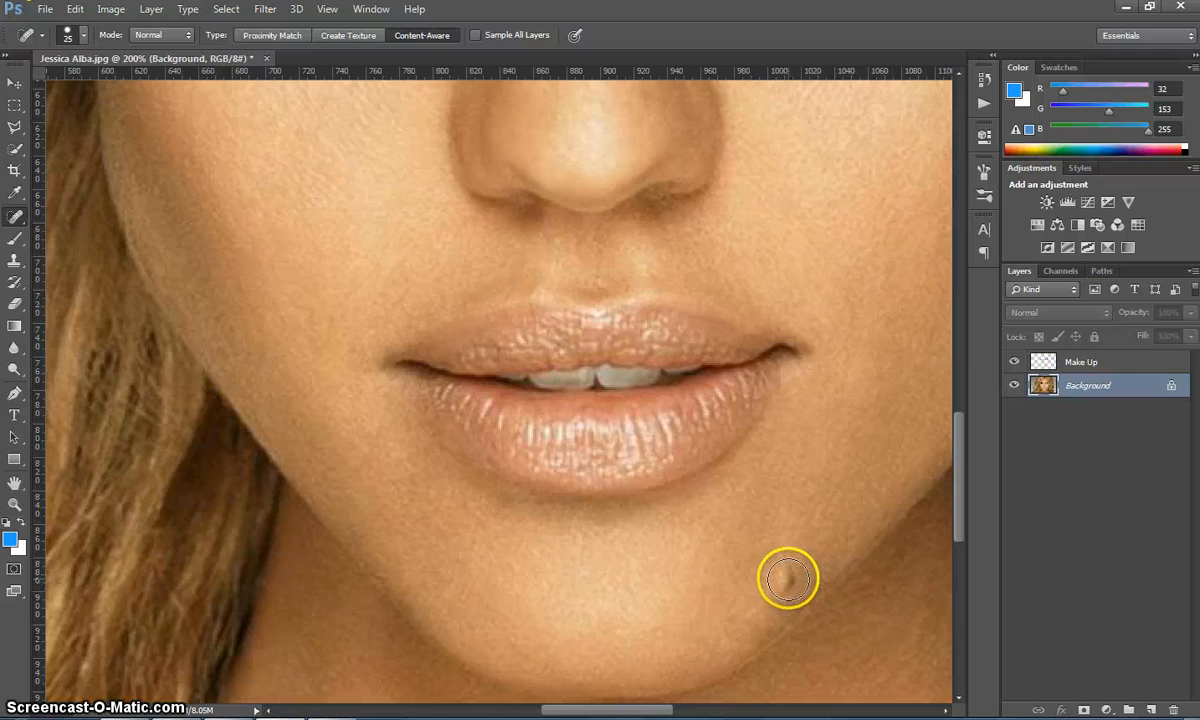
{"action": "left_click", "coordinate": [788, 578]}
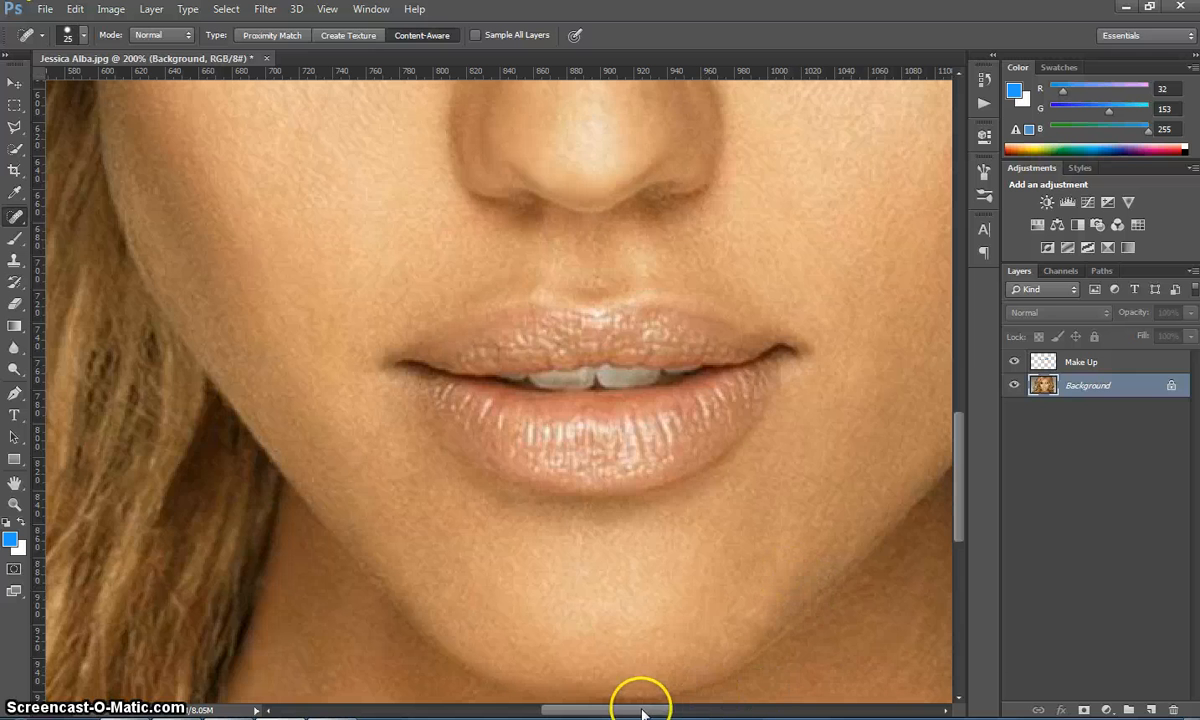
- Paint over the Skins.be watermark beside the hair with the 25 px Spot Healing Brush to remove it
{"action": "left_click_drag", "start_coordinate": [642, 712], "coordinate": [795, 700]}
{"action": "scroll", "coordinate": [822, 659], "scroll_direction": "down", "scroll_amount": 3}
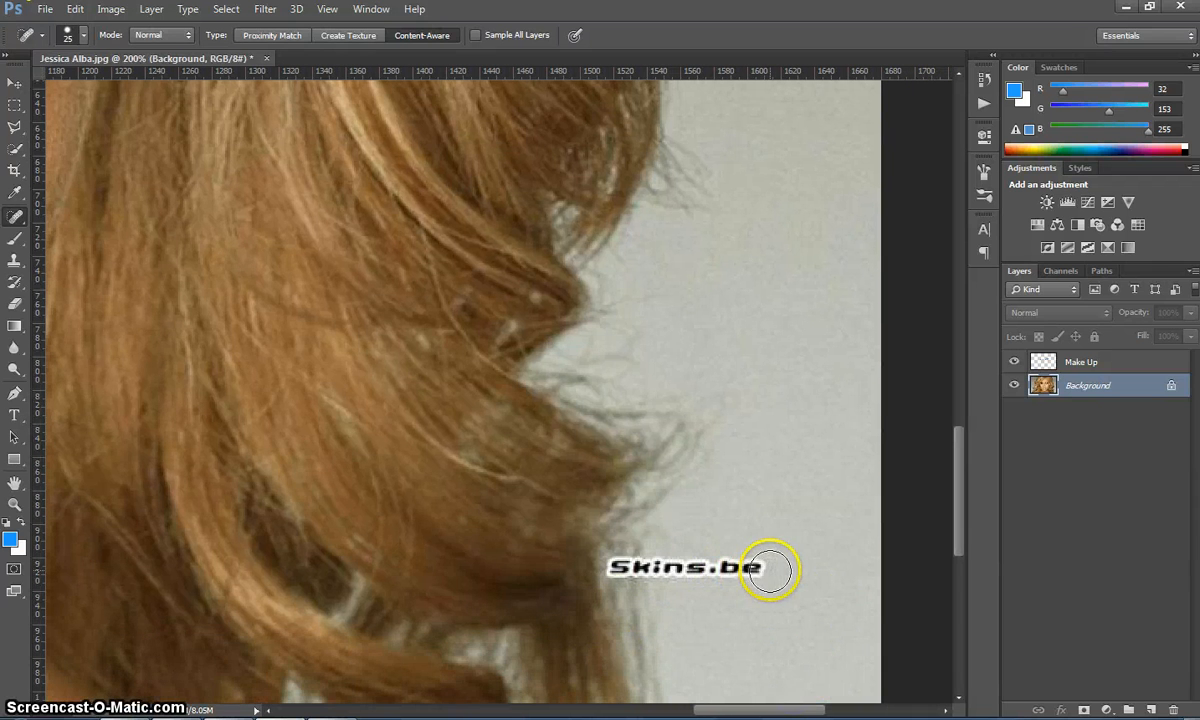
{"action": "left_click_drag", "start_coordinate": [770, 570], "coordinate": [769, 570]}
{"action": "left_click_drag", "start_coordinate": [622, 570], "coordinate": [624, 569]}
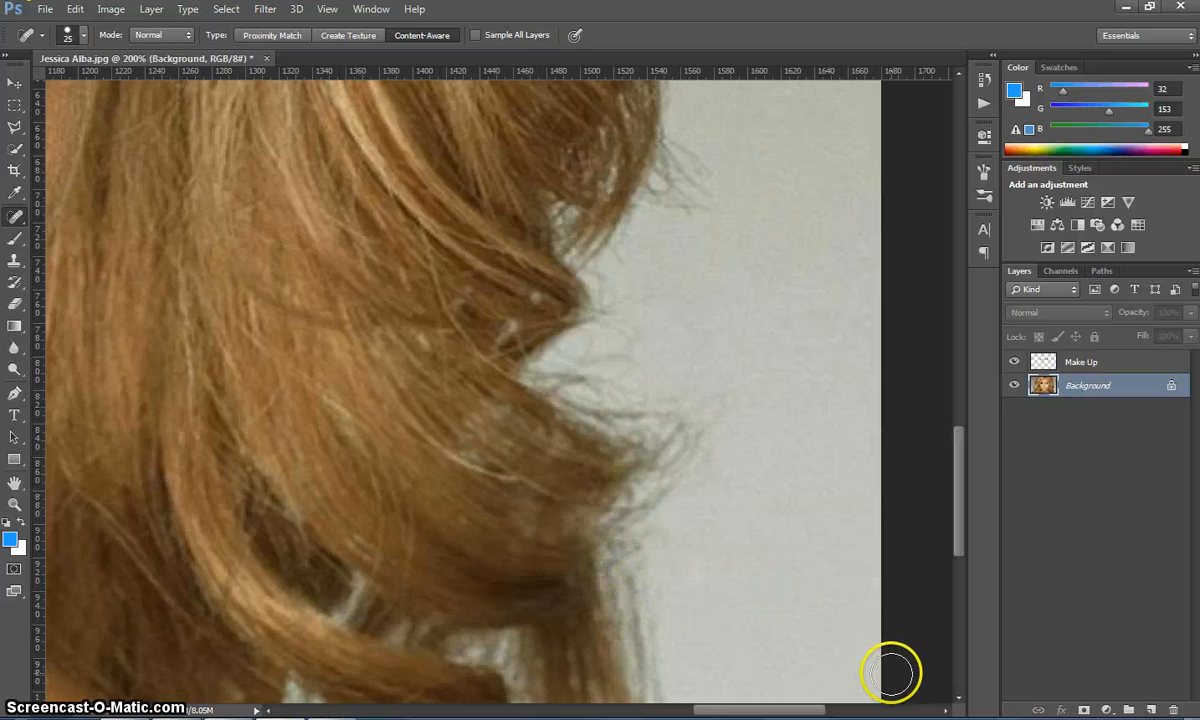
{"action": "key", "text": "ctrl+minus"}
{"action": "key", "text": "ctrl+minus"}
{"action": "key", "text": "ctrl+minus"}
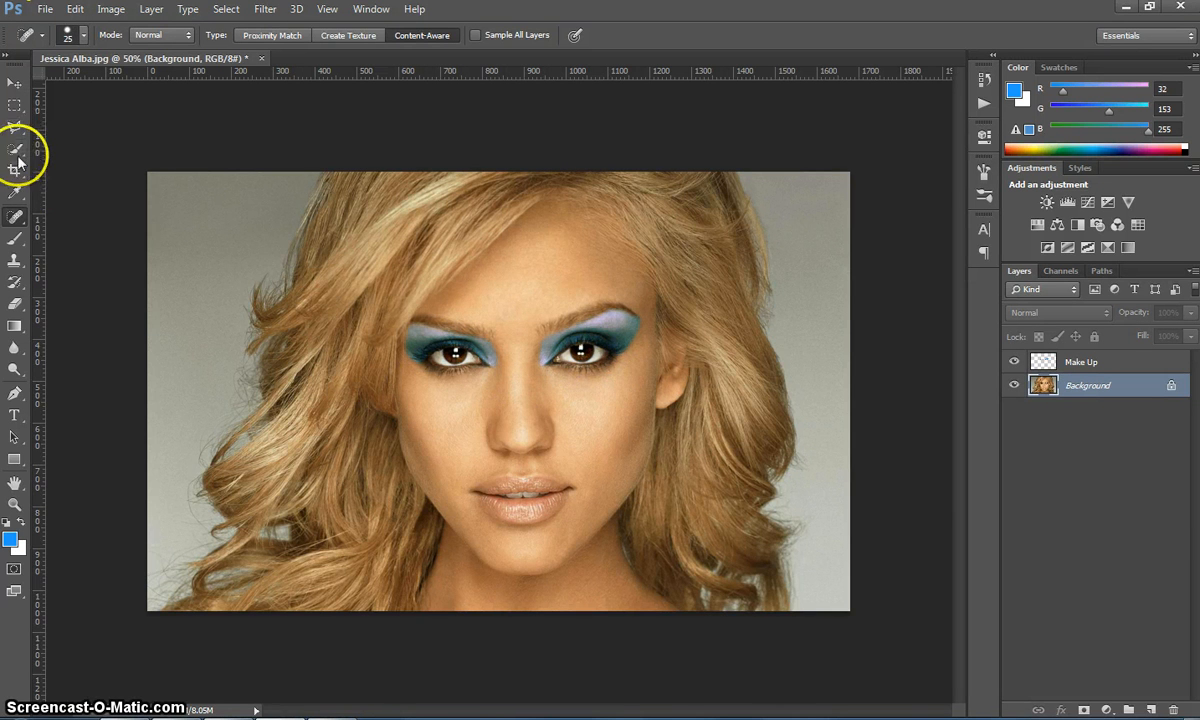
- Start a Save for Web export, keeping the JPEG format at Very High quality
{"action": "left_click", "coordinate": [44, 10]}
{"action": "left_click", "coordinate": [107, 242]}
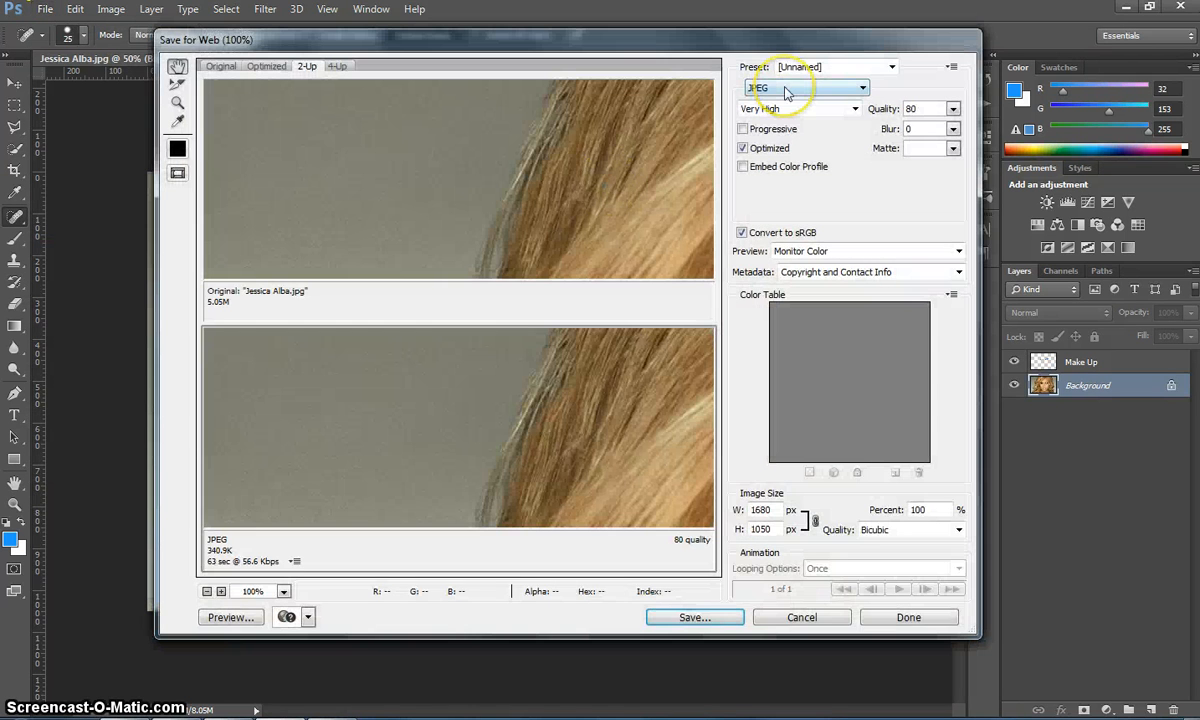
{"action": "left_click", "coordinate": [786, 90]}
{"action": "left_click", "coordinate": [779, 90]}
{"action": "left_click", "coordinate": [793, 110]}
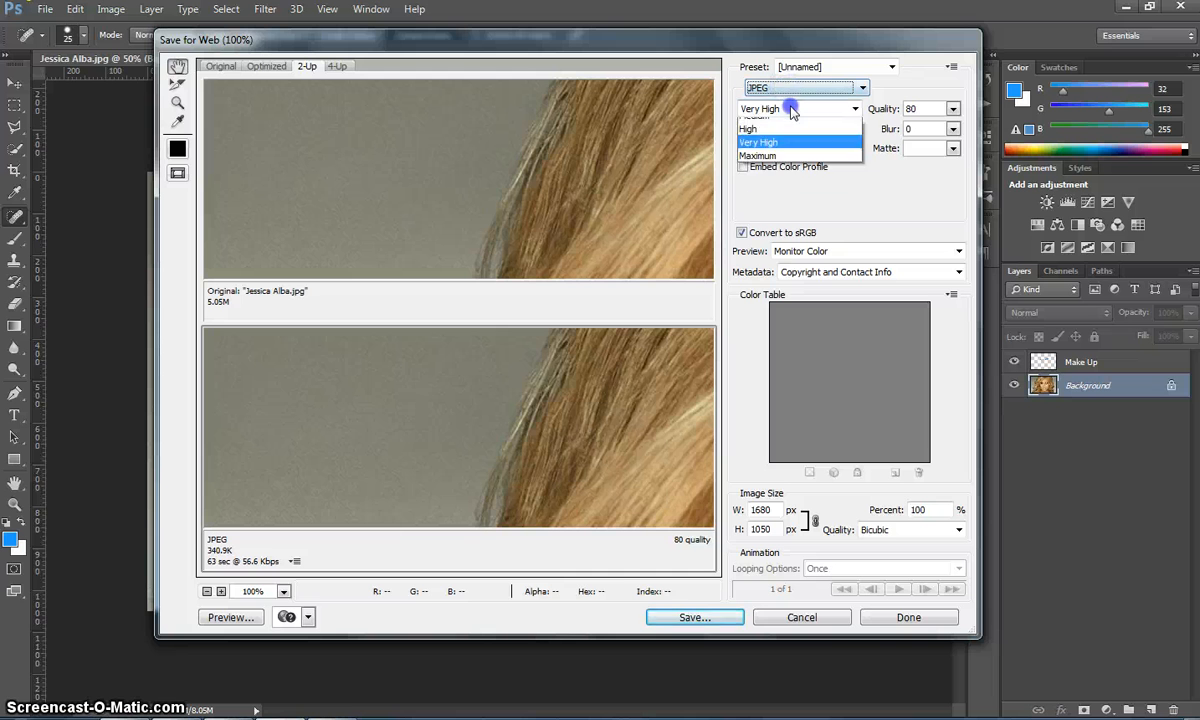
{"action": "left_click", "coordinate": [793, 110]}
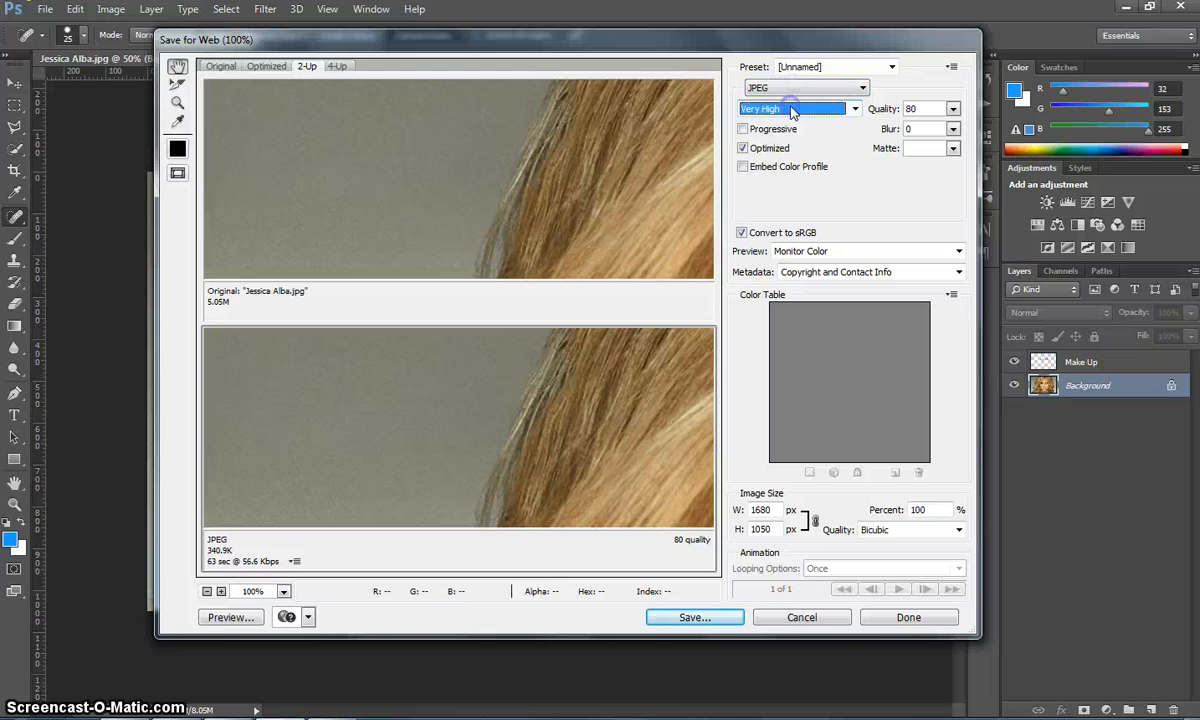
- Save the optimized image as Example in the Lesson 10 - Digital Makeup folder
{"action": "left_click", "coordinate": [695, 617]}
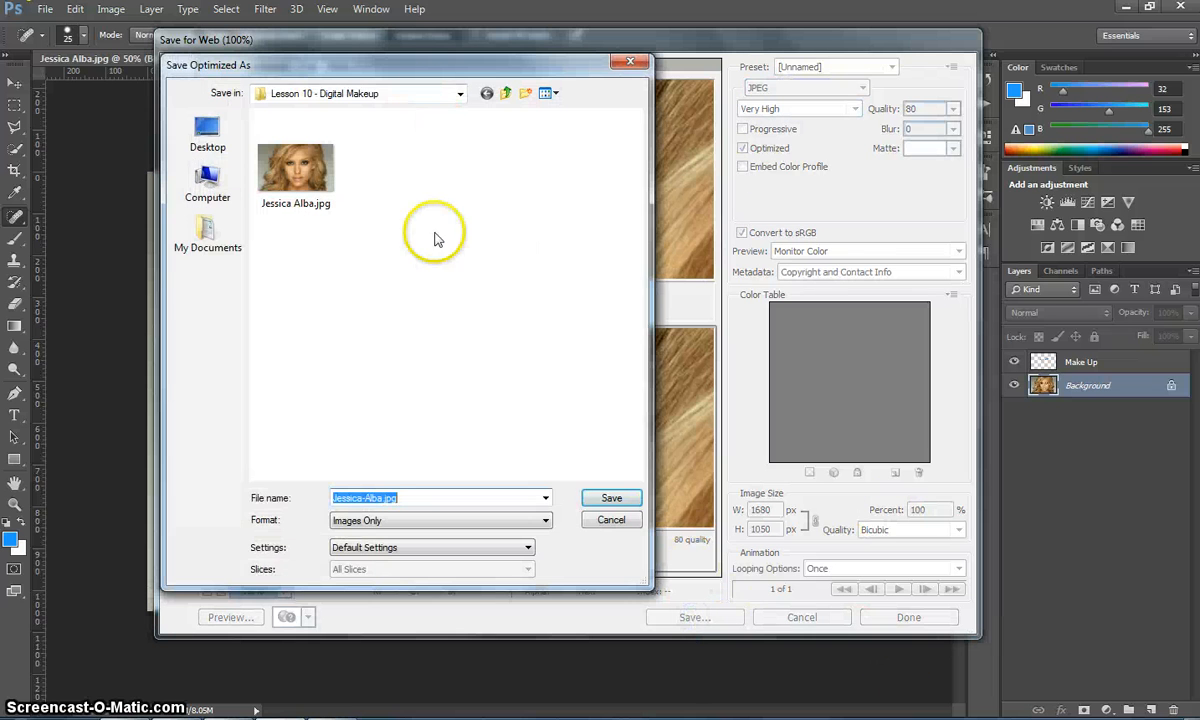
{"action": "type", "text": "Example"}
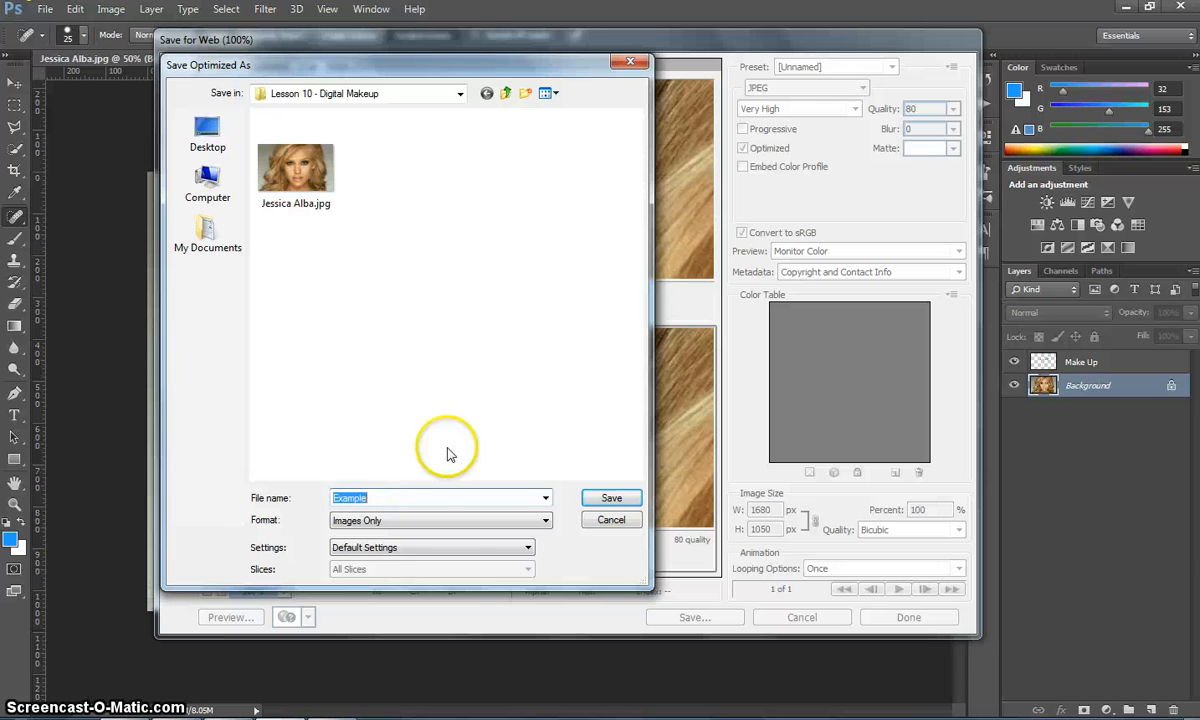
{"action": "key", "text": "Return"}
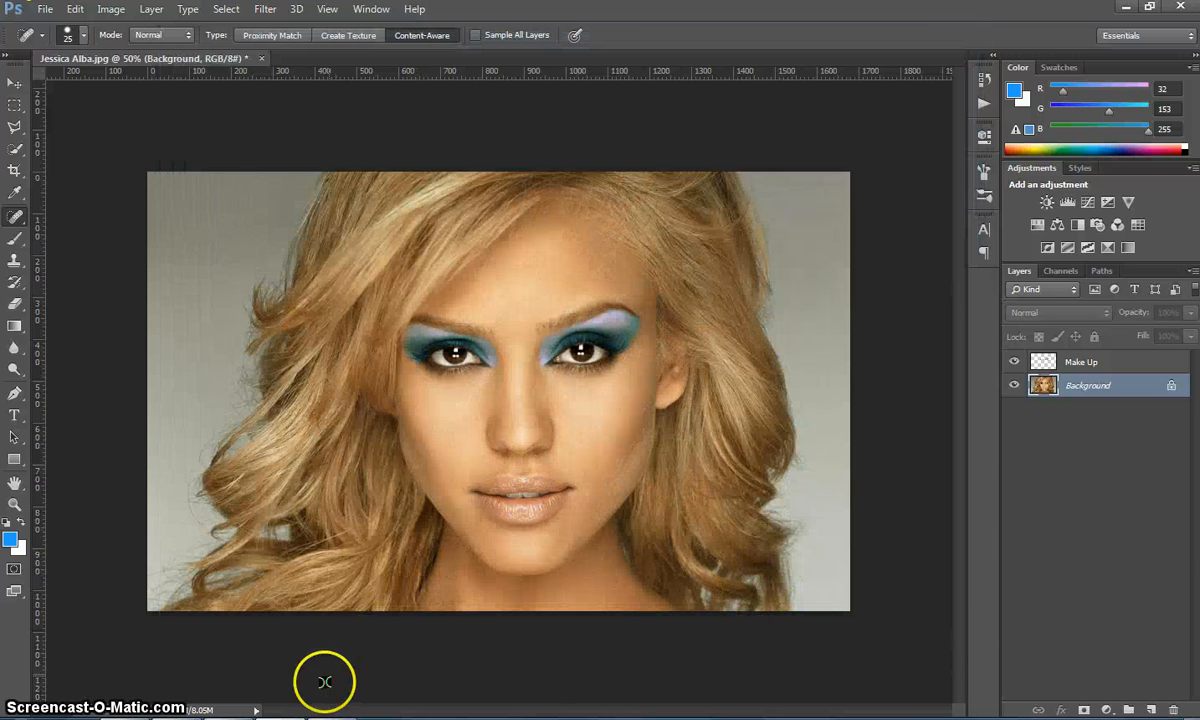